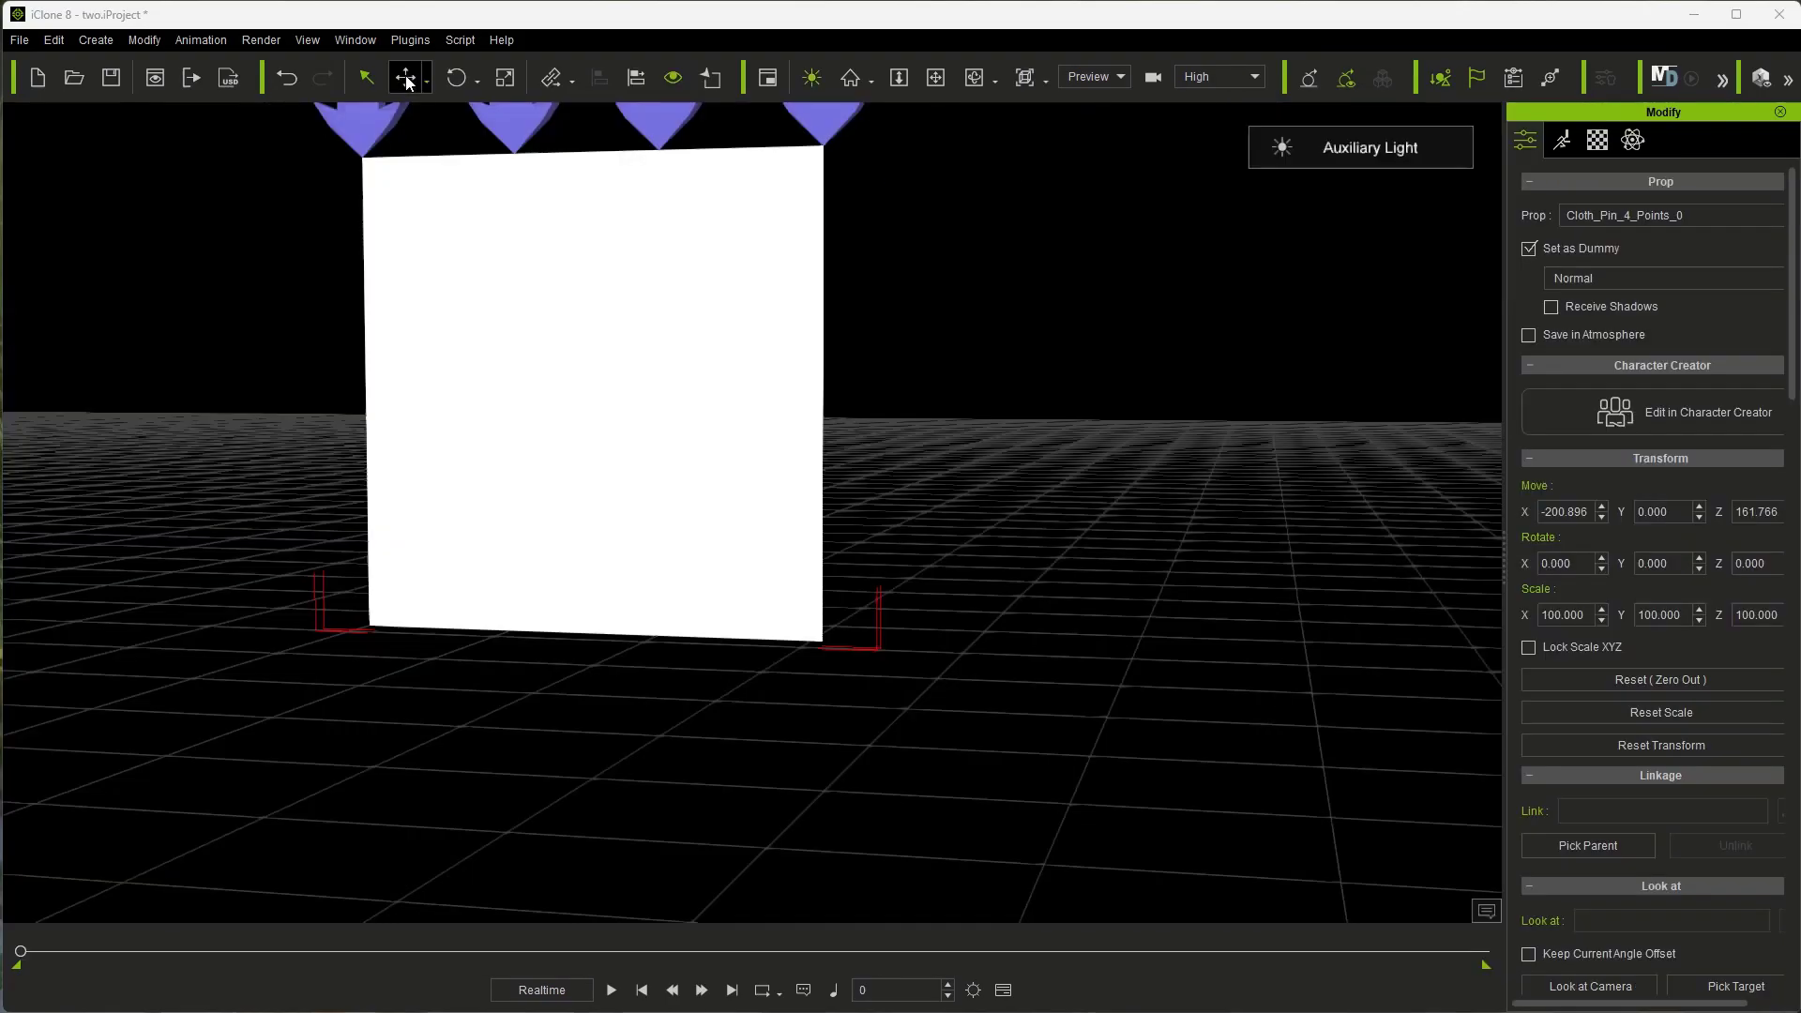
- Duplicate the pinned cloth beside the first one at X about 0.598 and preview the cloth simulation
key(w)
shift+drag(737, 397, 1246, 461)
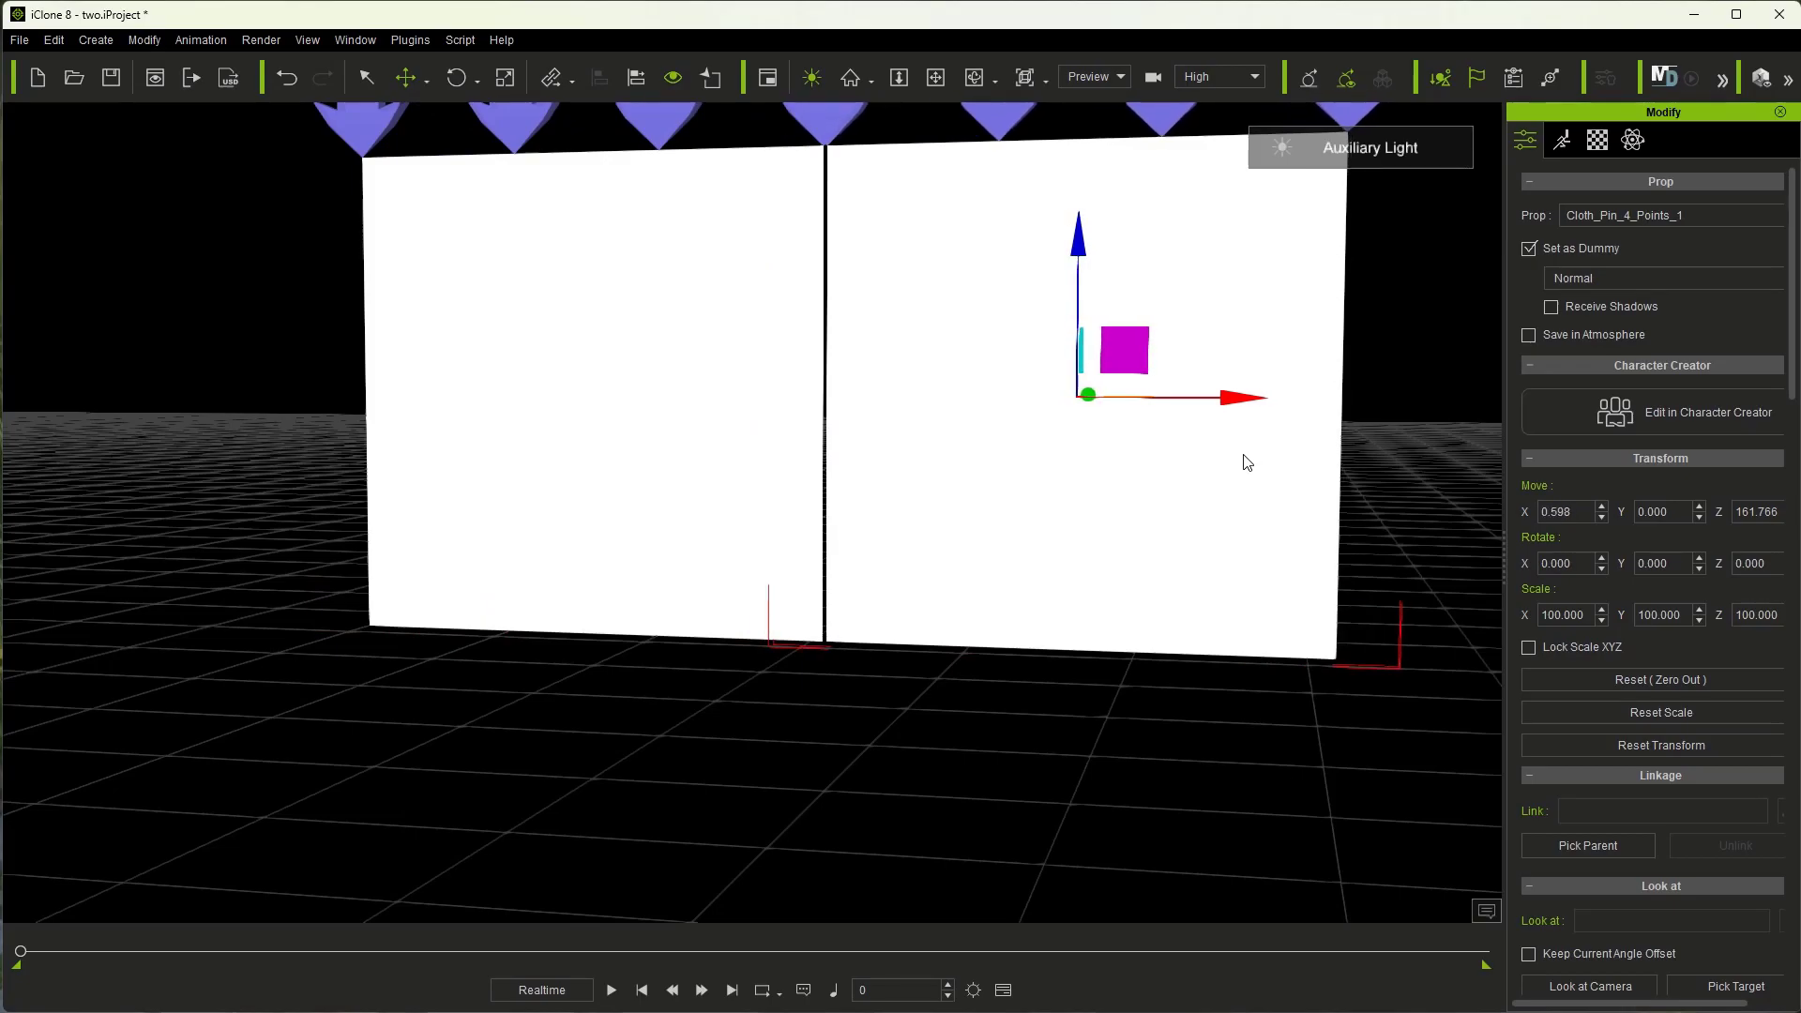
click(611, 990)
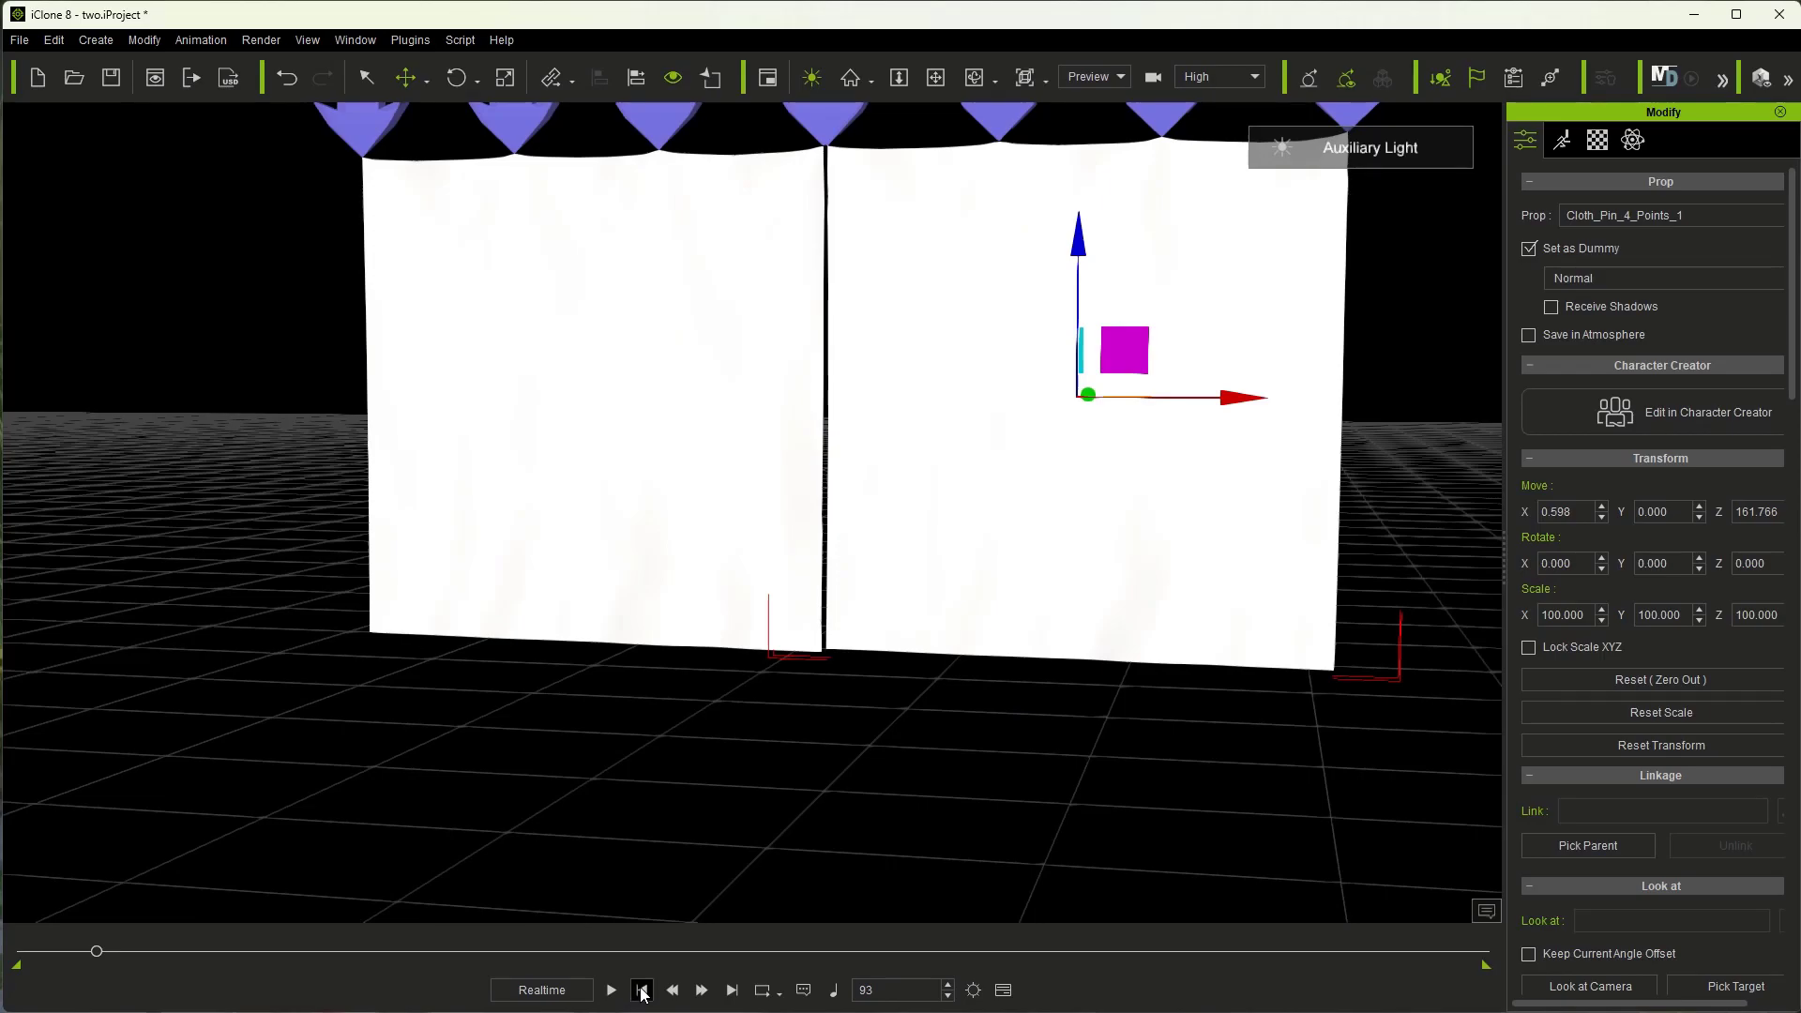
click(641, 991)
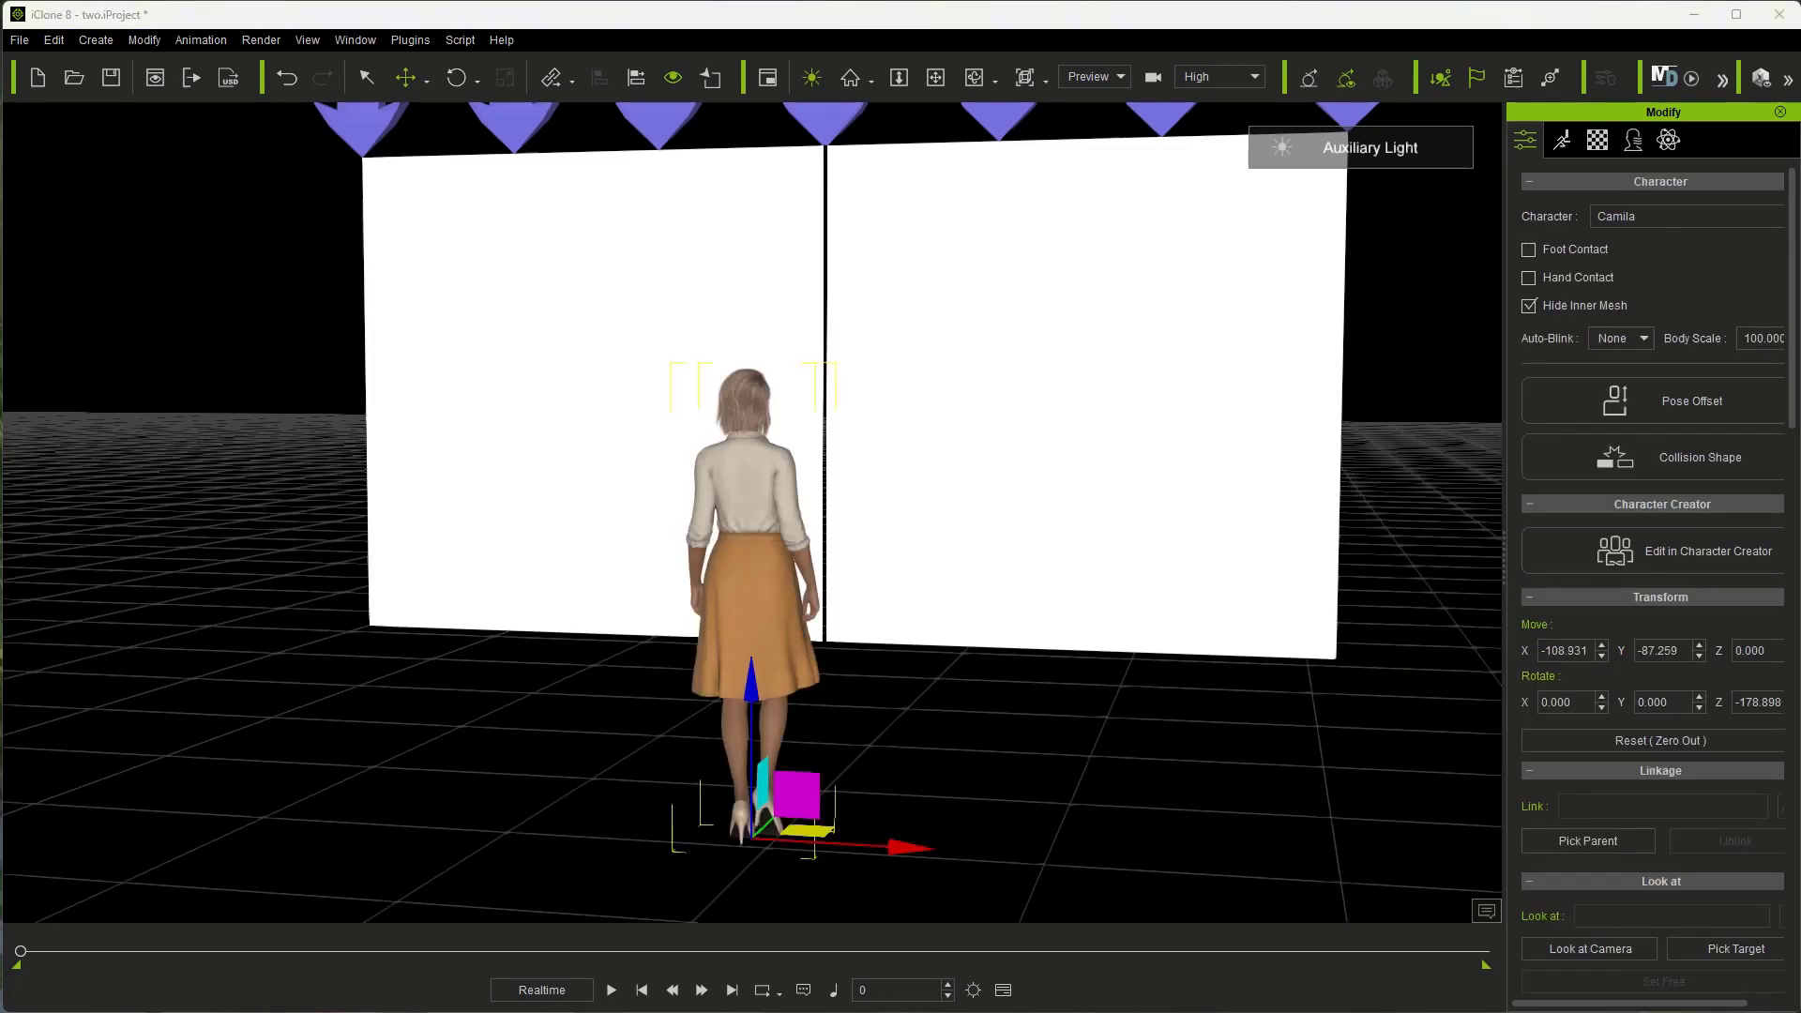
- Preview Camila's animation against the two cloth panels
drag(465, 664, 771, 588)
key(space)
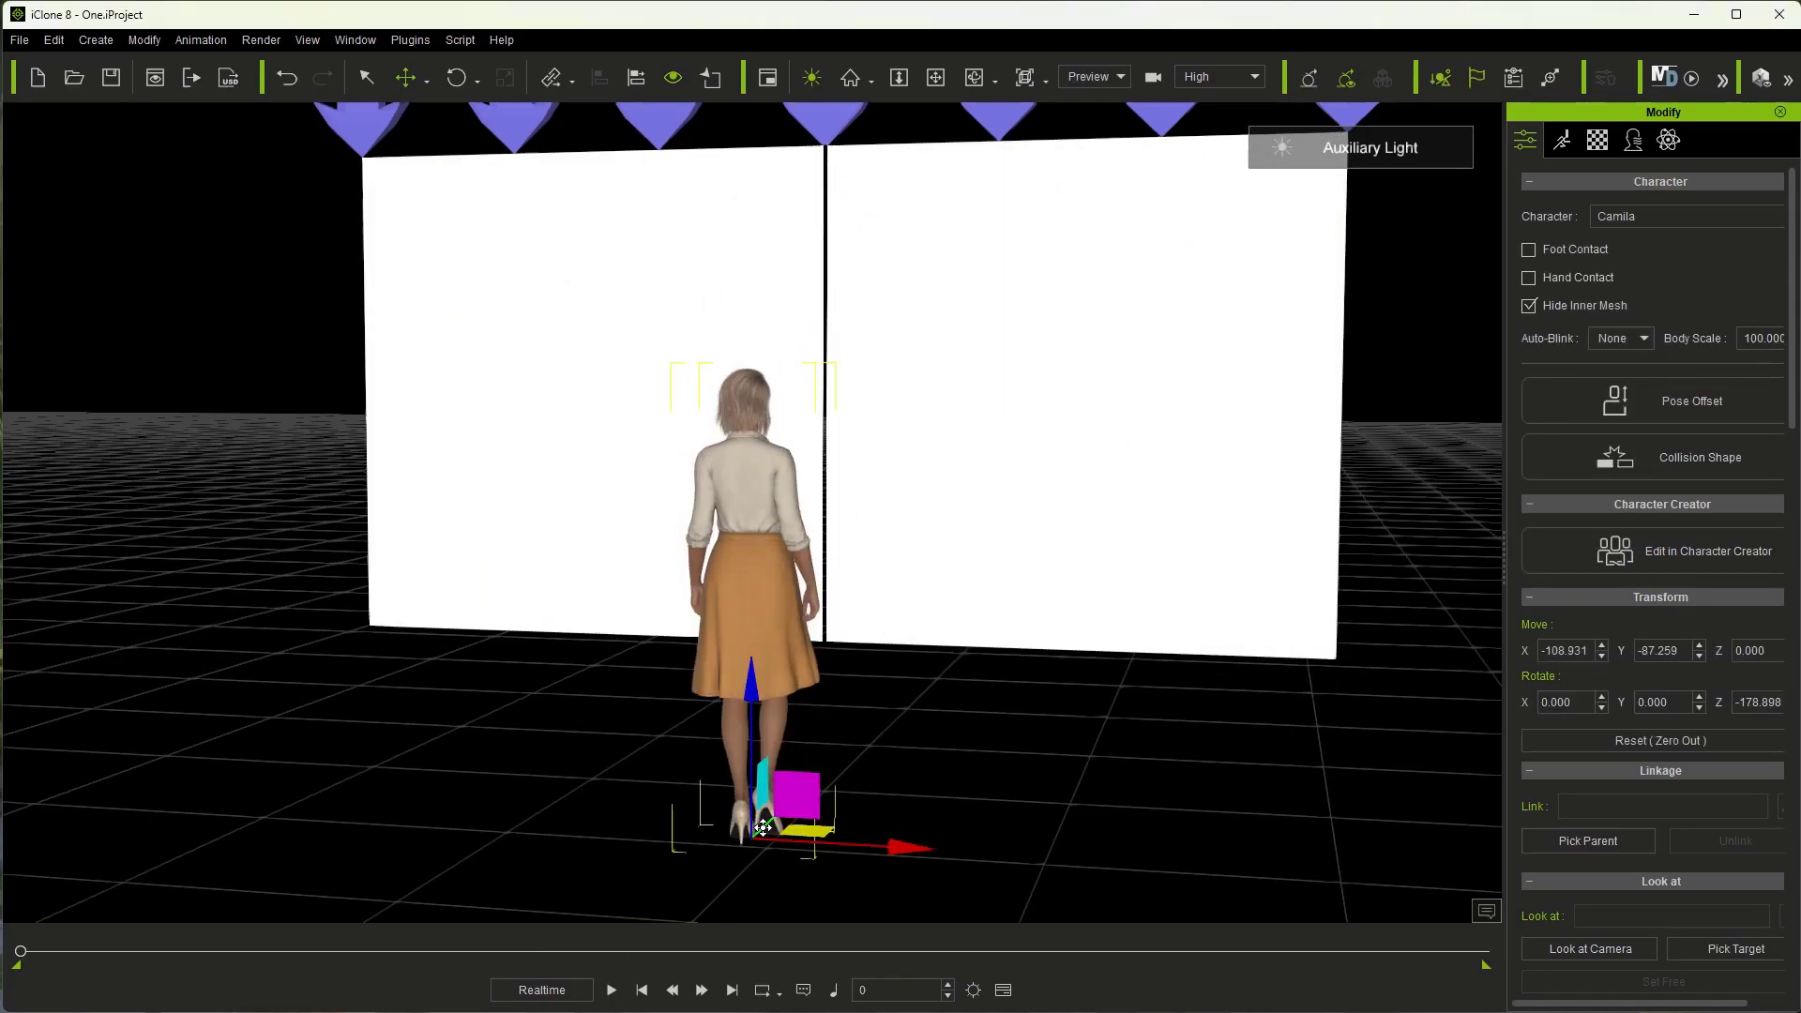
- Try Camila closer to the curtains at X about -94.929, Y about -49.842, preview the collision, then undo the move and replay
drag(762, 828, 788, 805)
drag(918, 824, 953, 826)
click(614, 989)
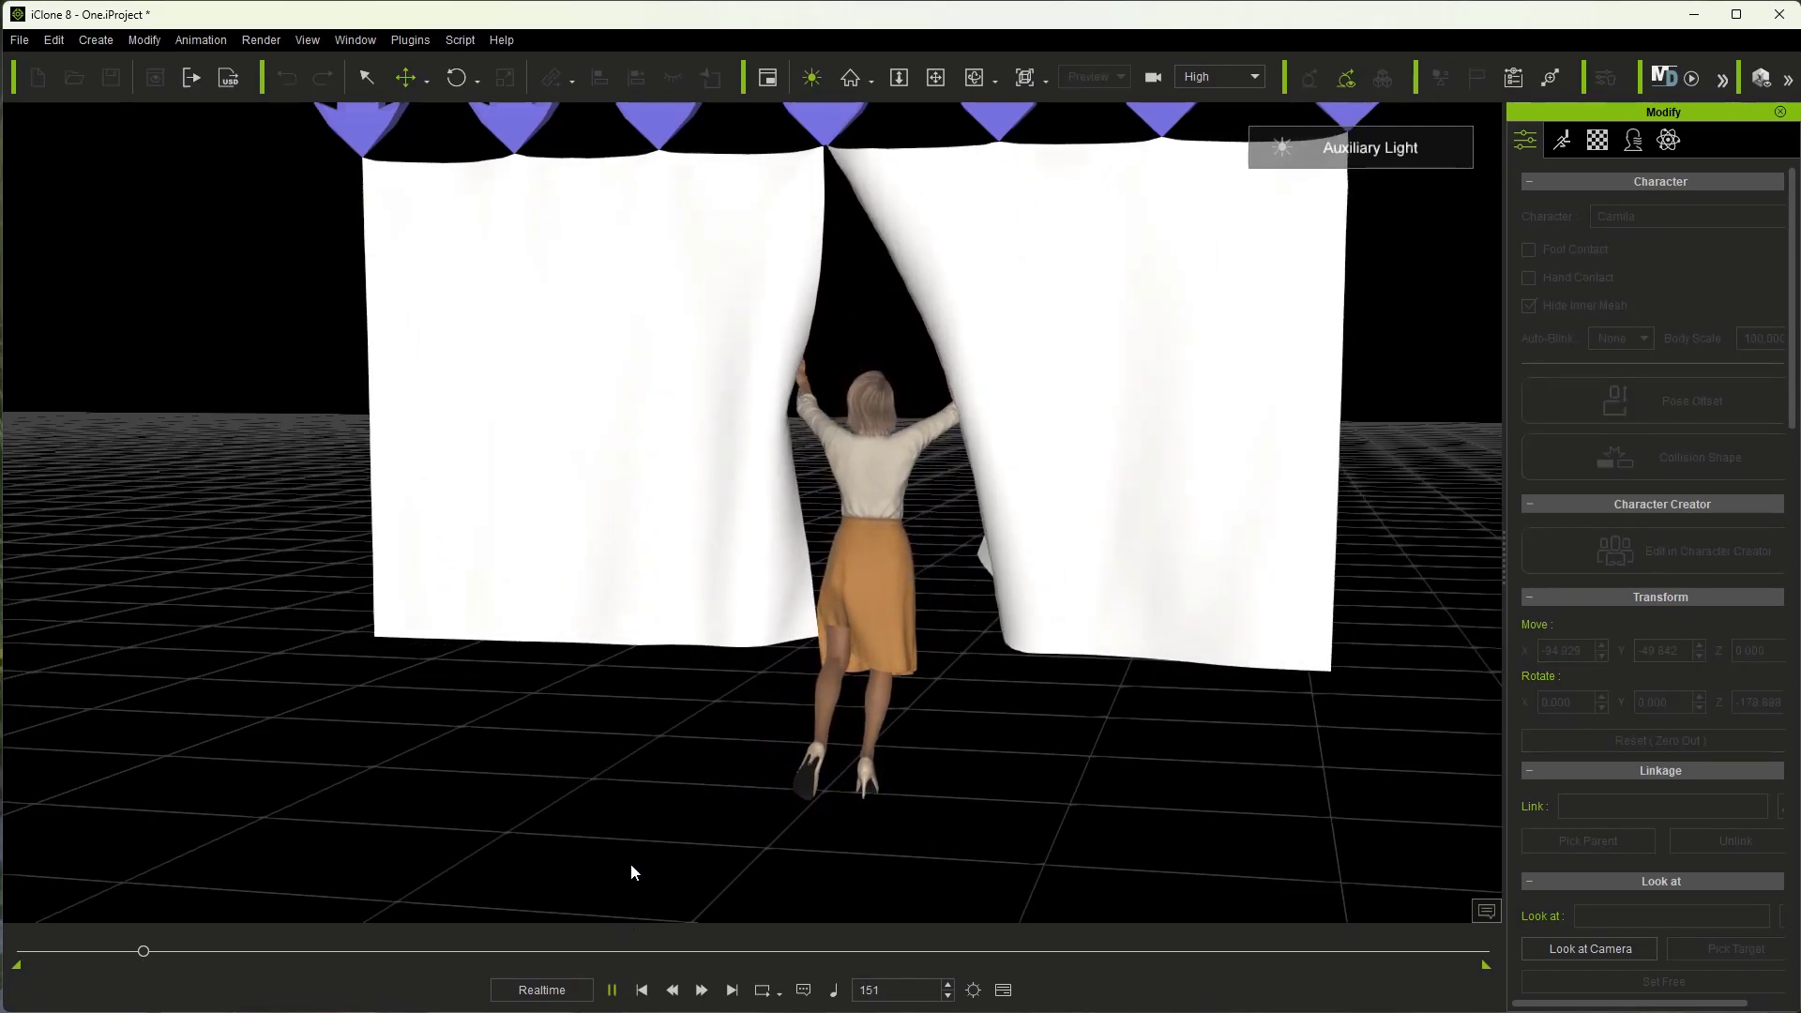
click(643, 989)
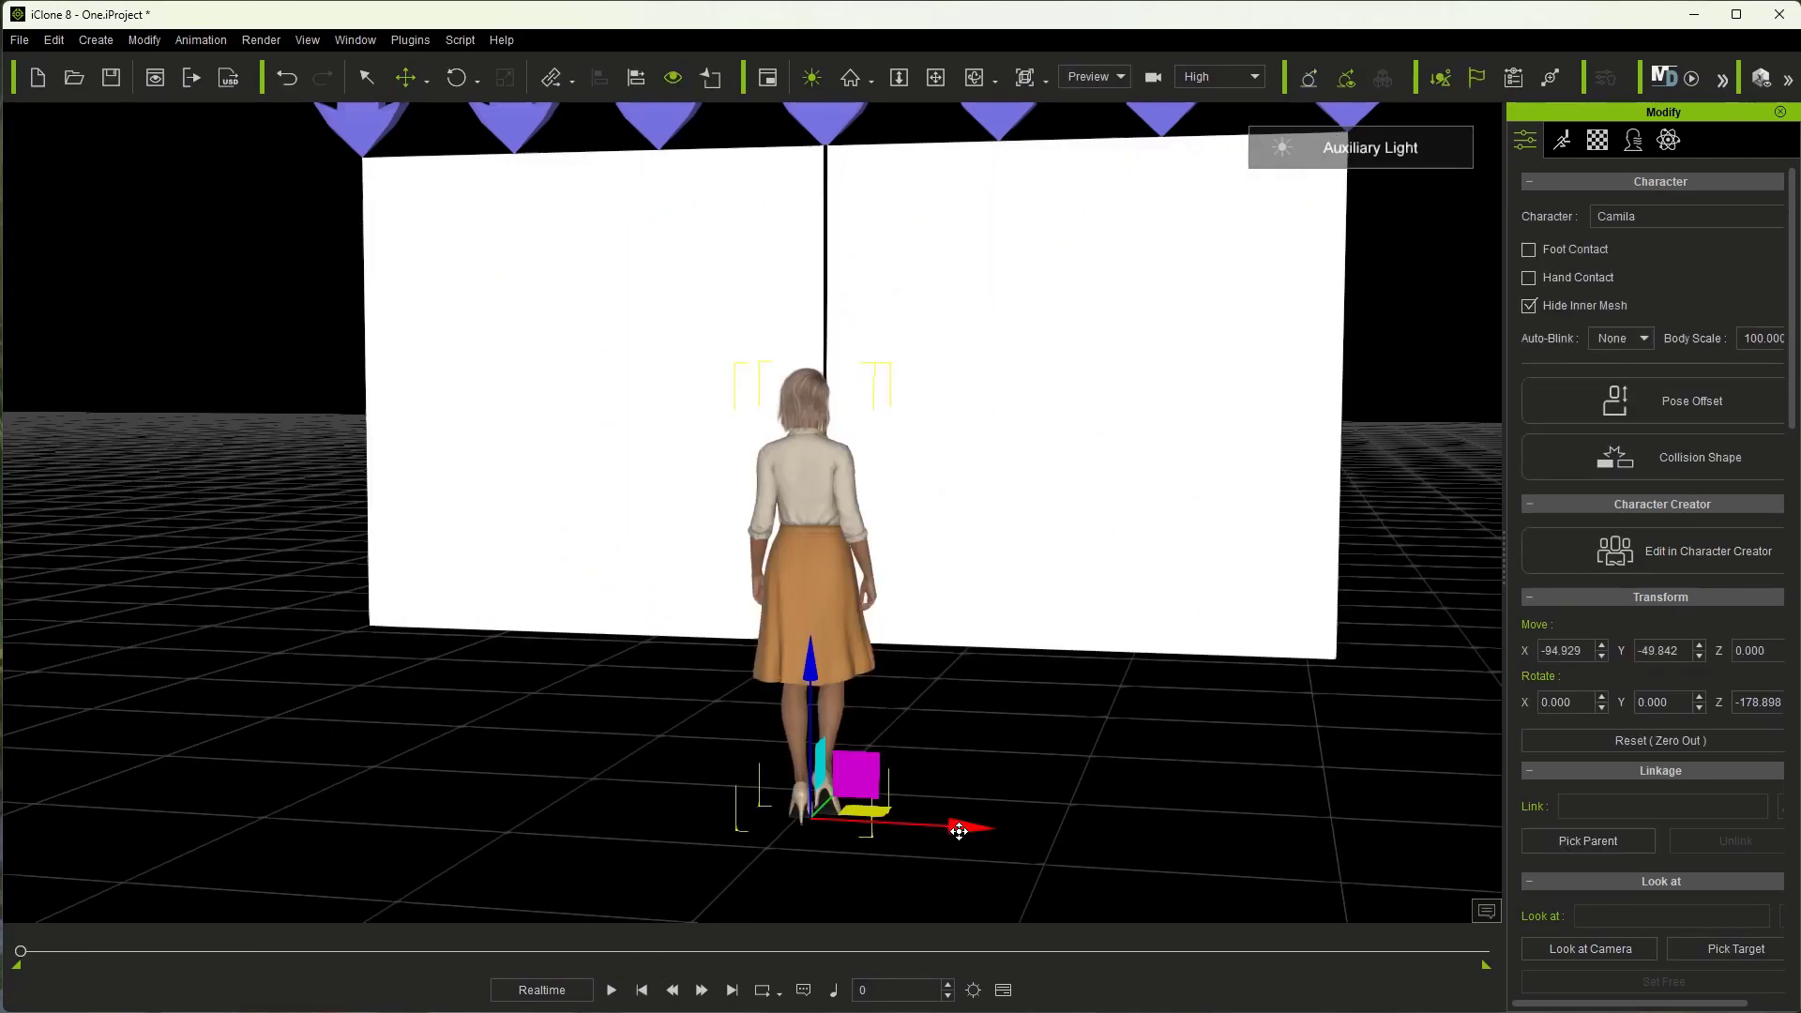
drag(849, 809, 743, 875)
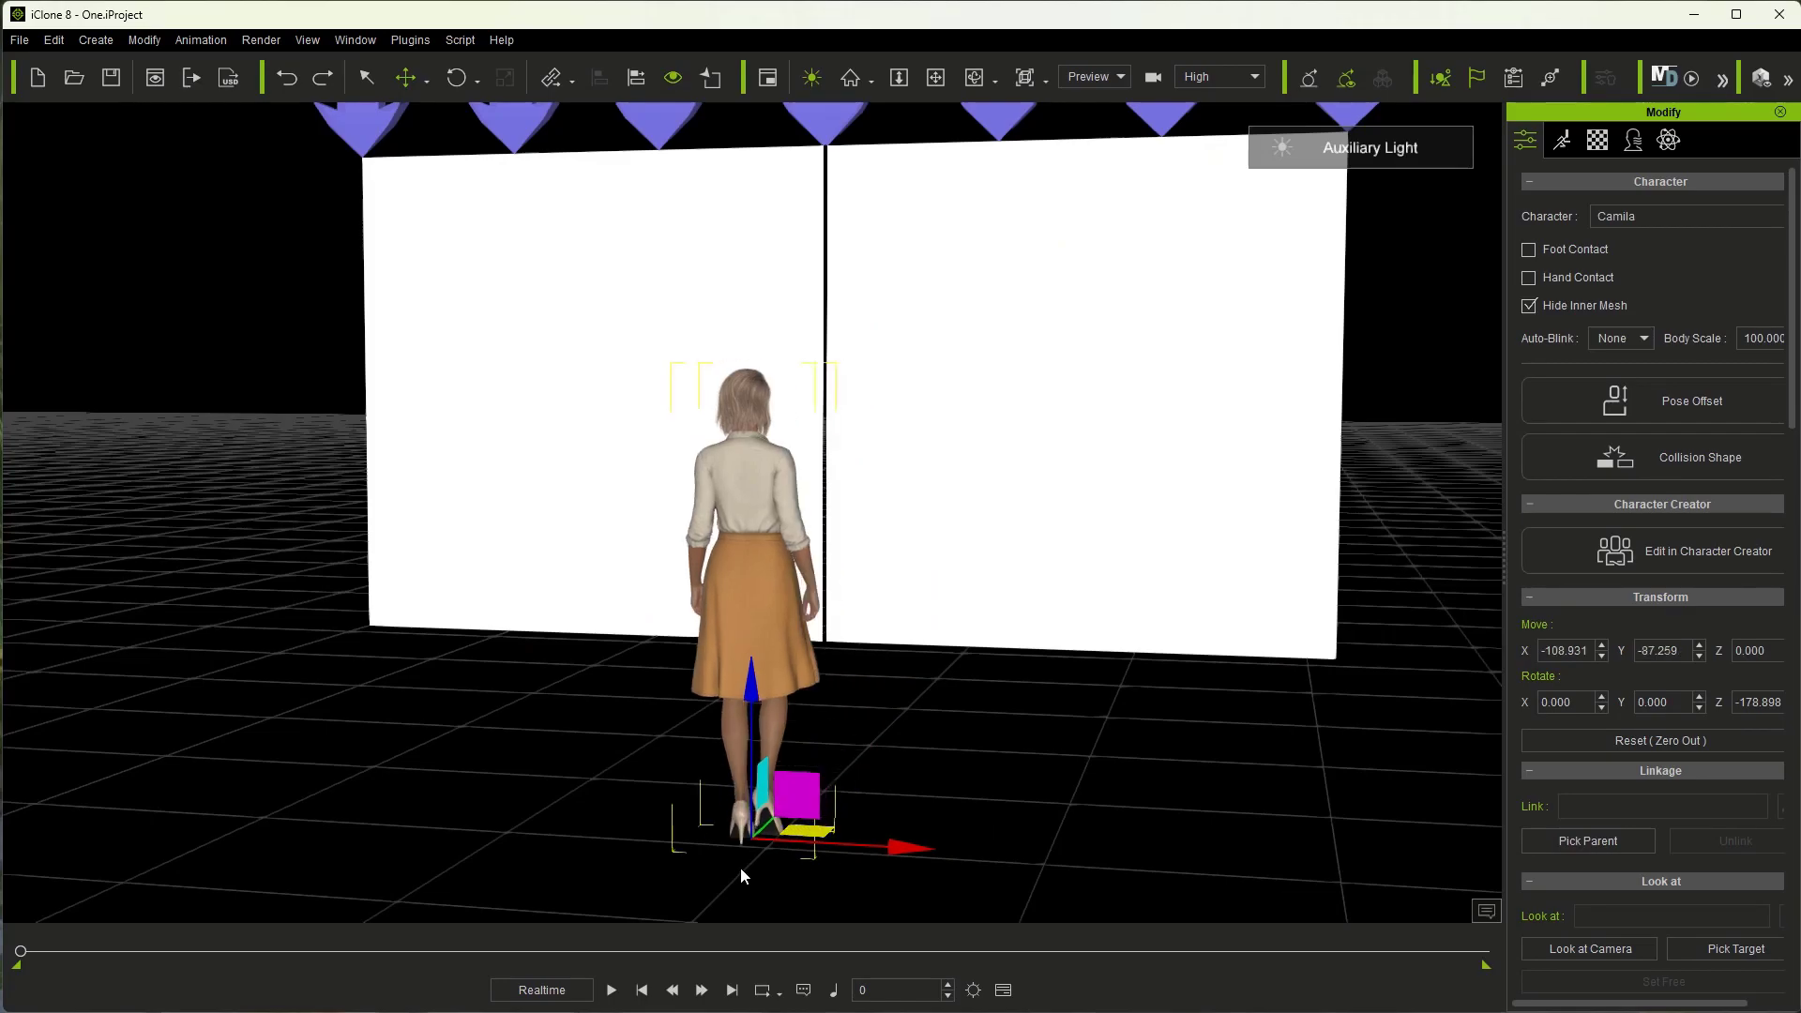
click(610, 990)
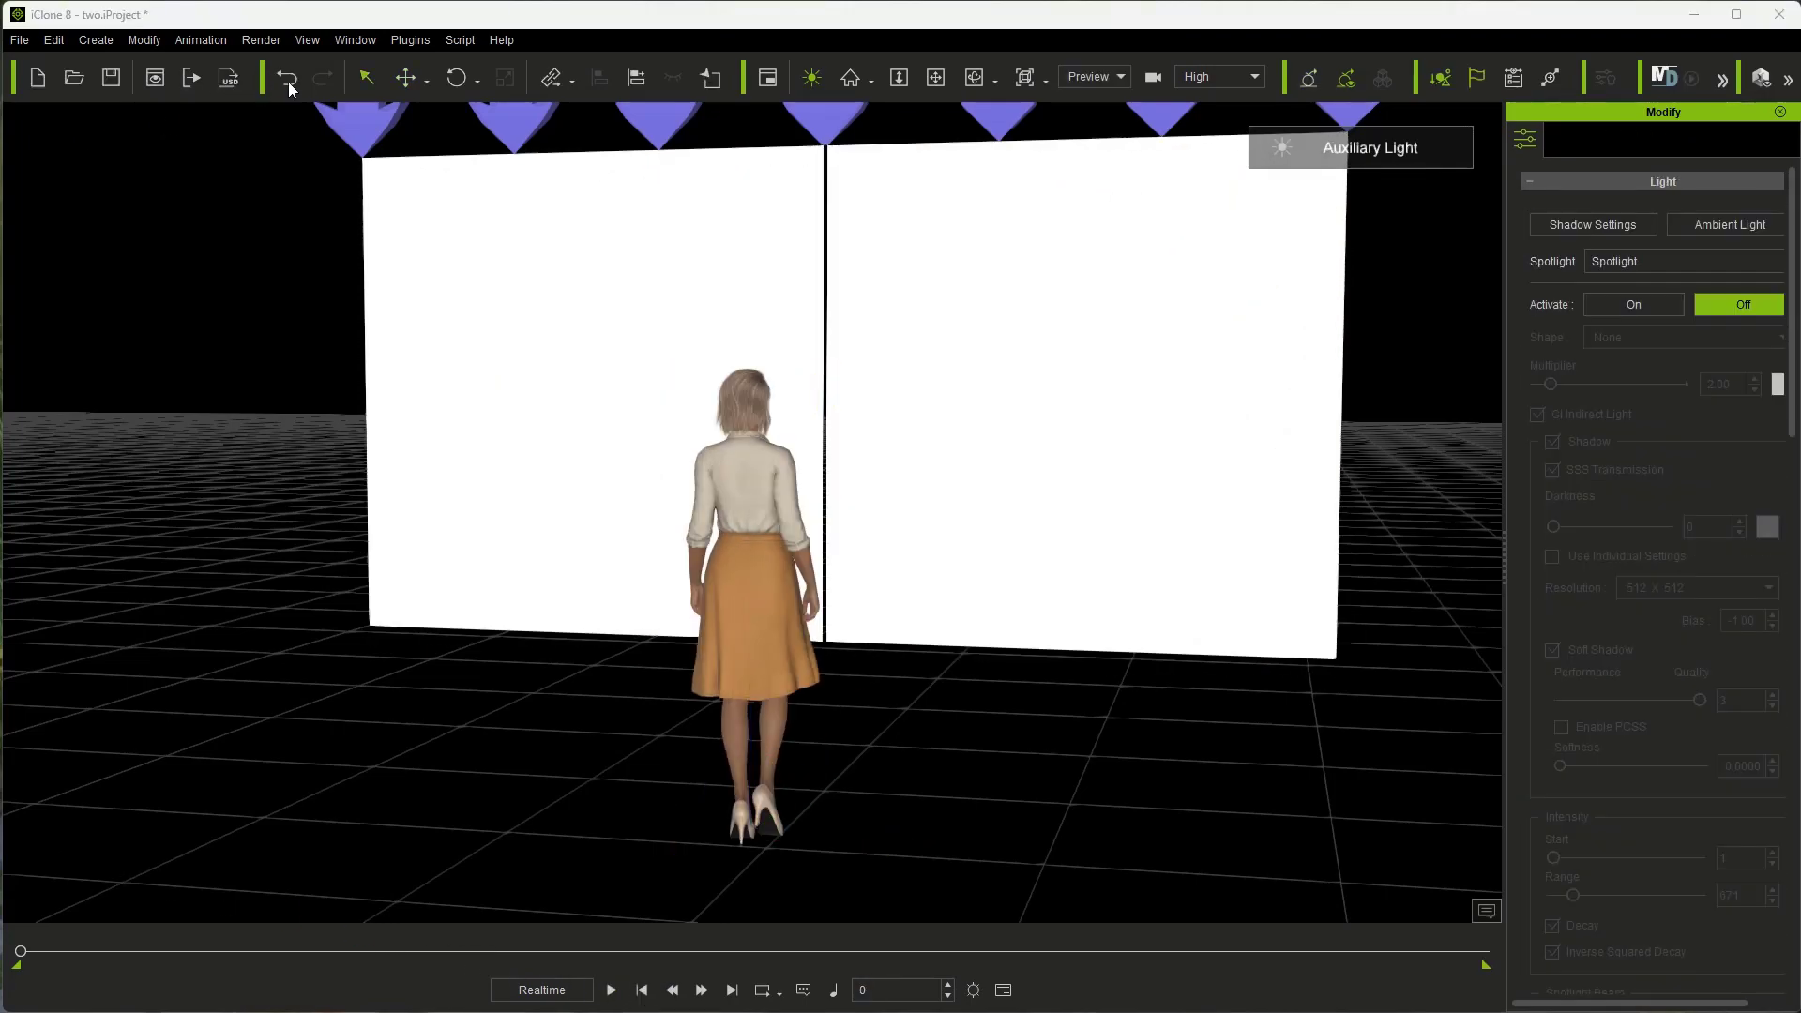
- Switch from the auxiliary light to an activated Spotlight and preview the curtain-opening animation
click(811, 77)
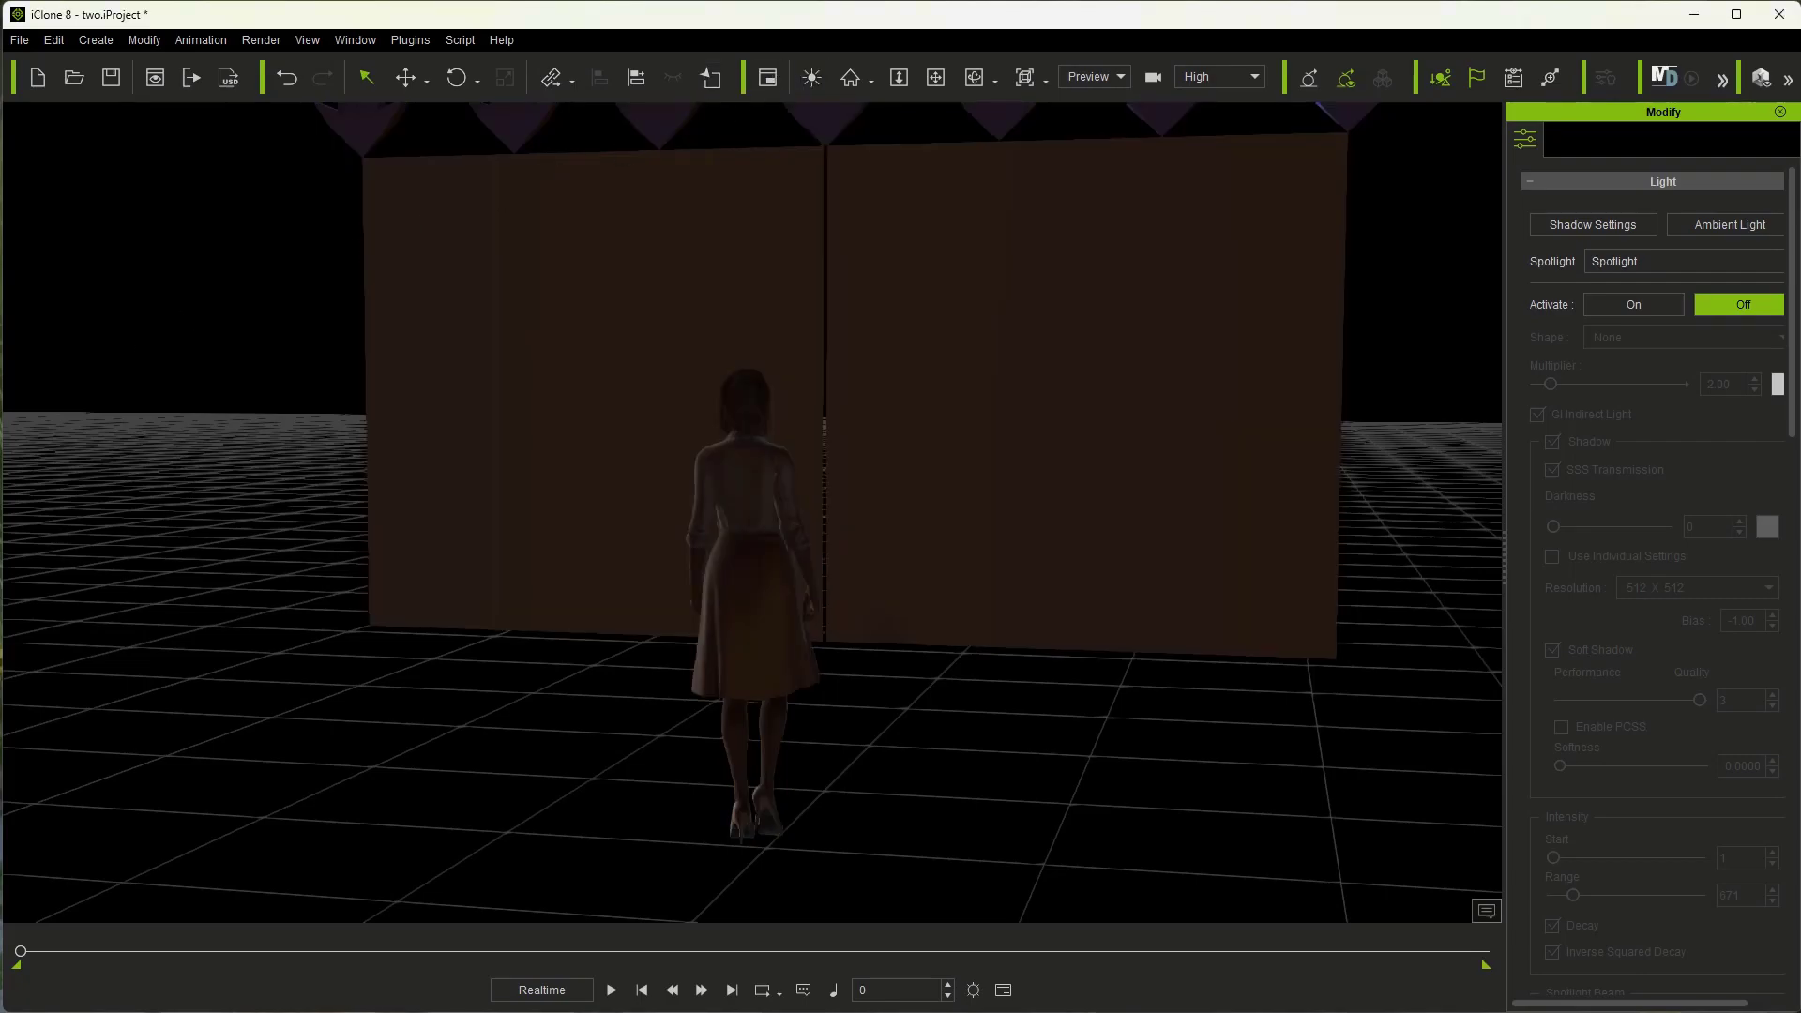
click(1633, 304)
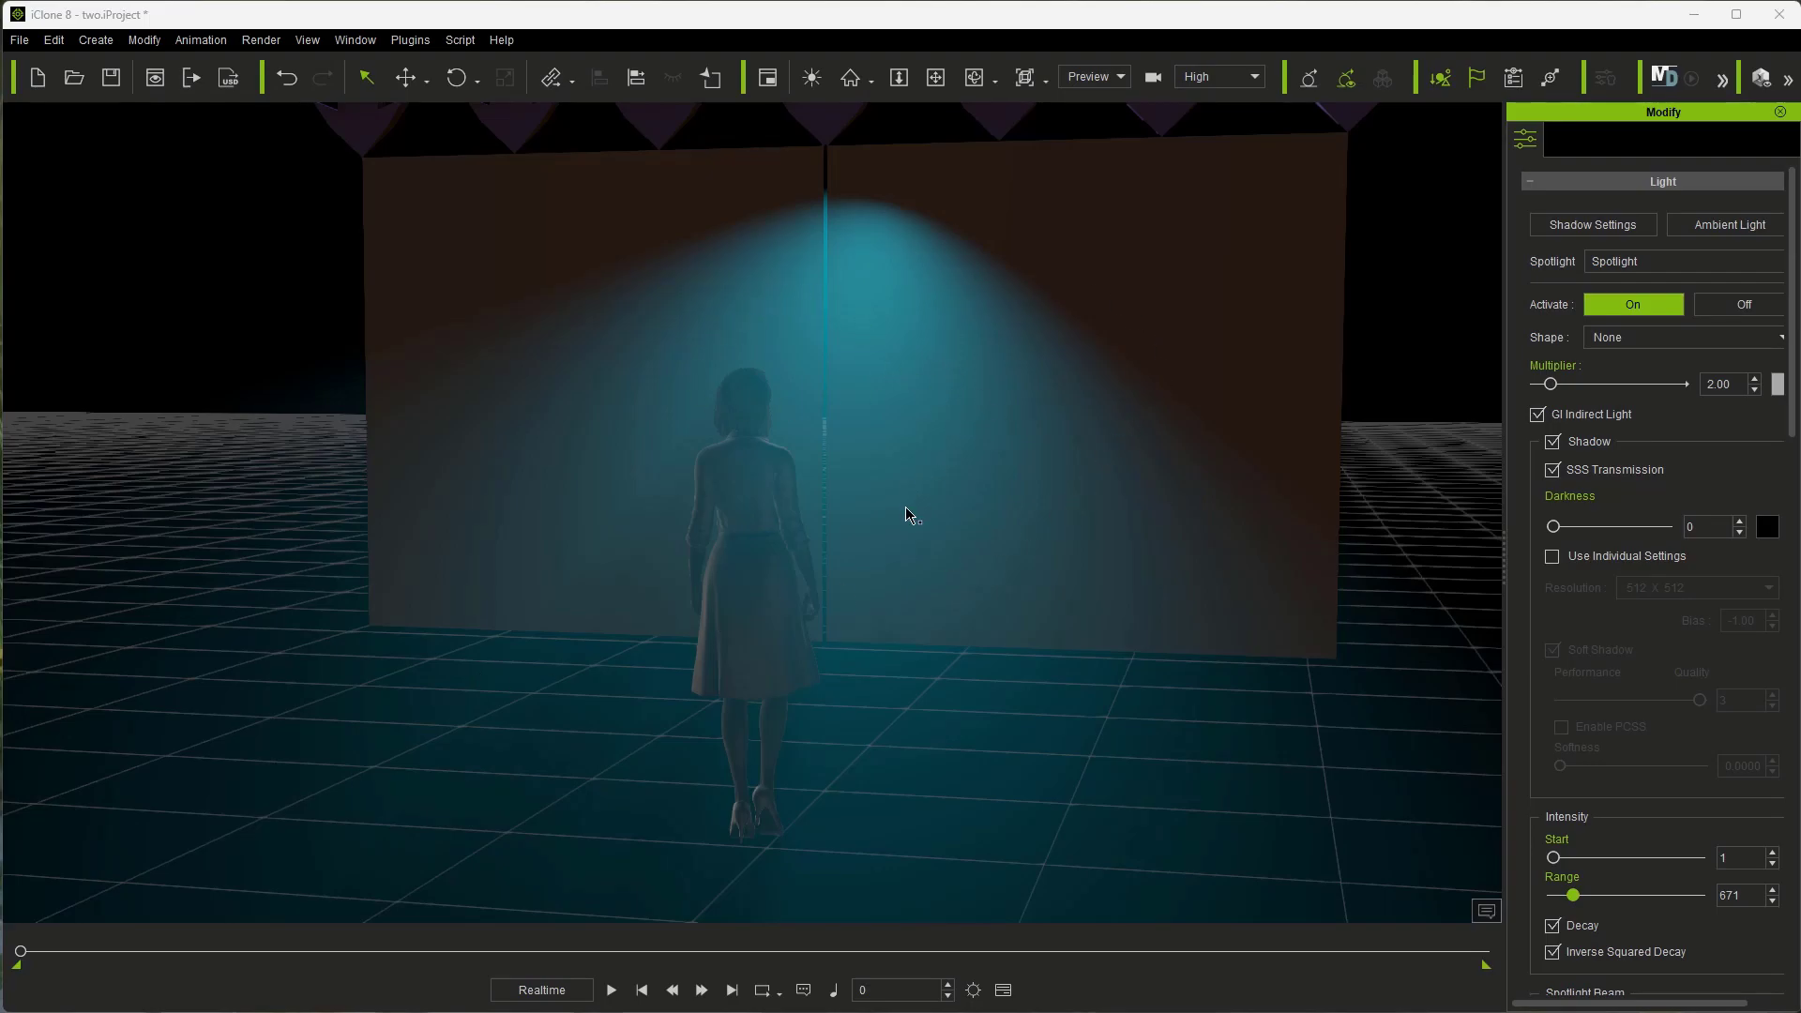
click(613, 989)
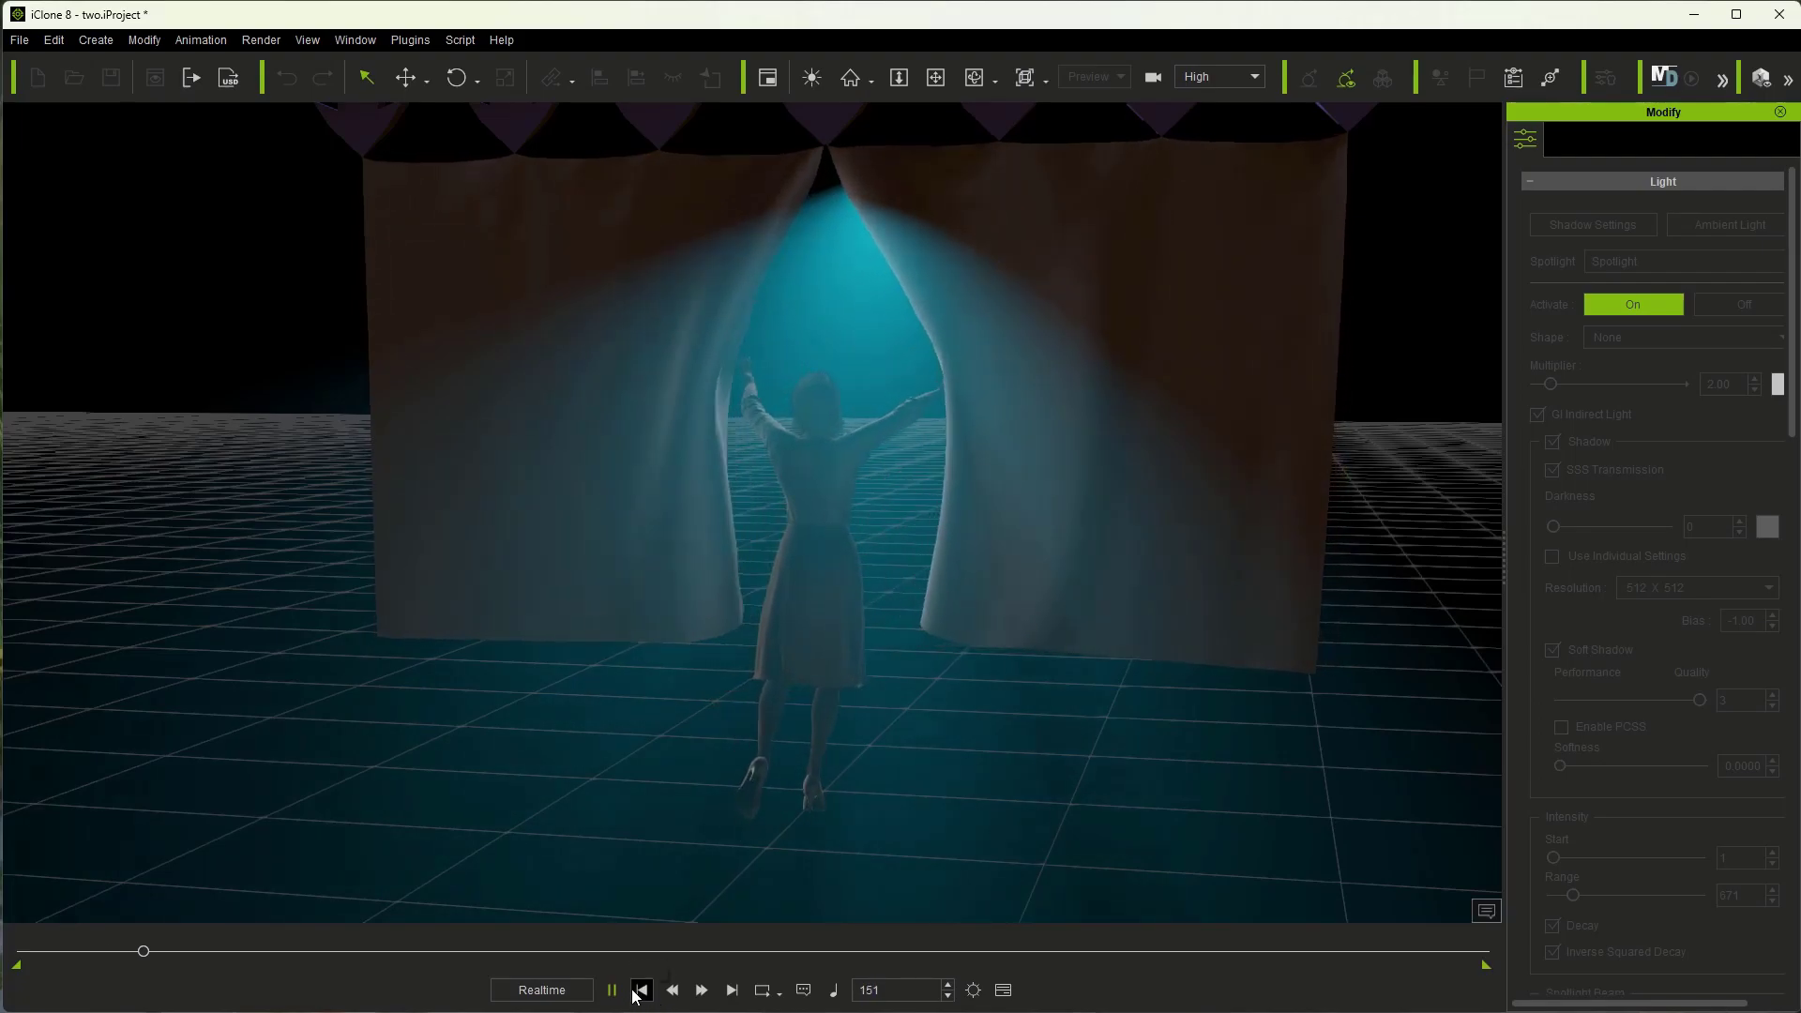
click(612, 992)
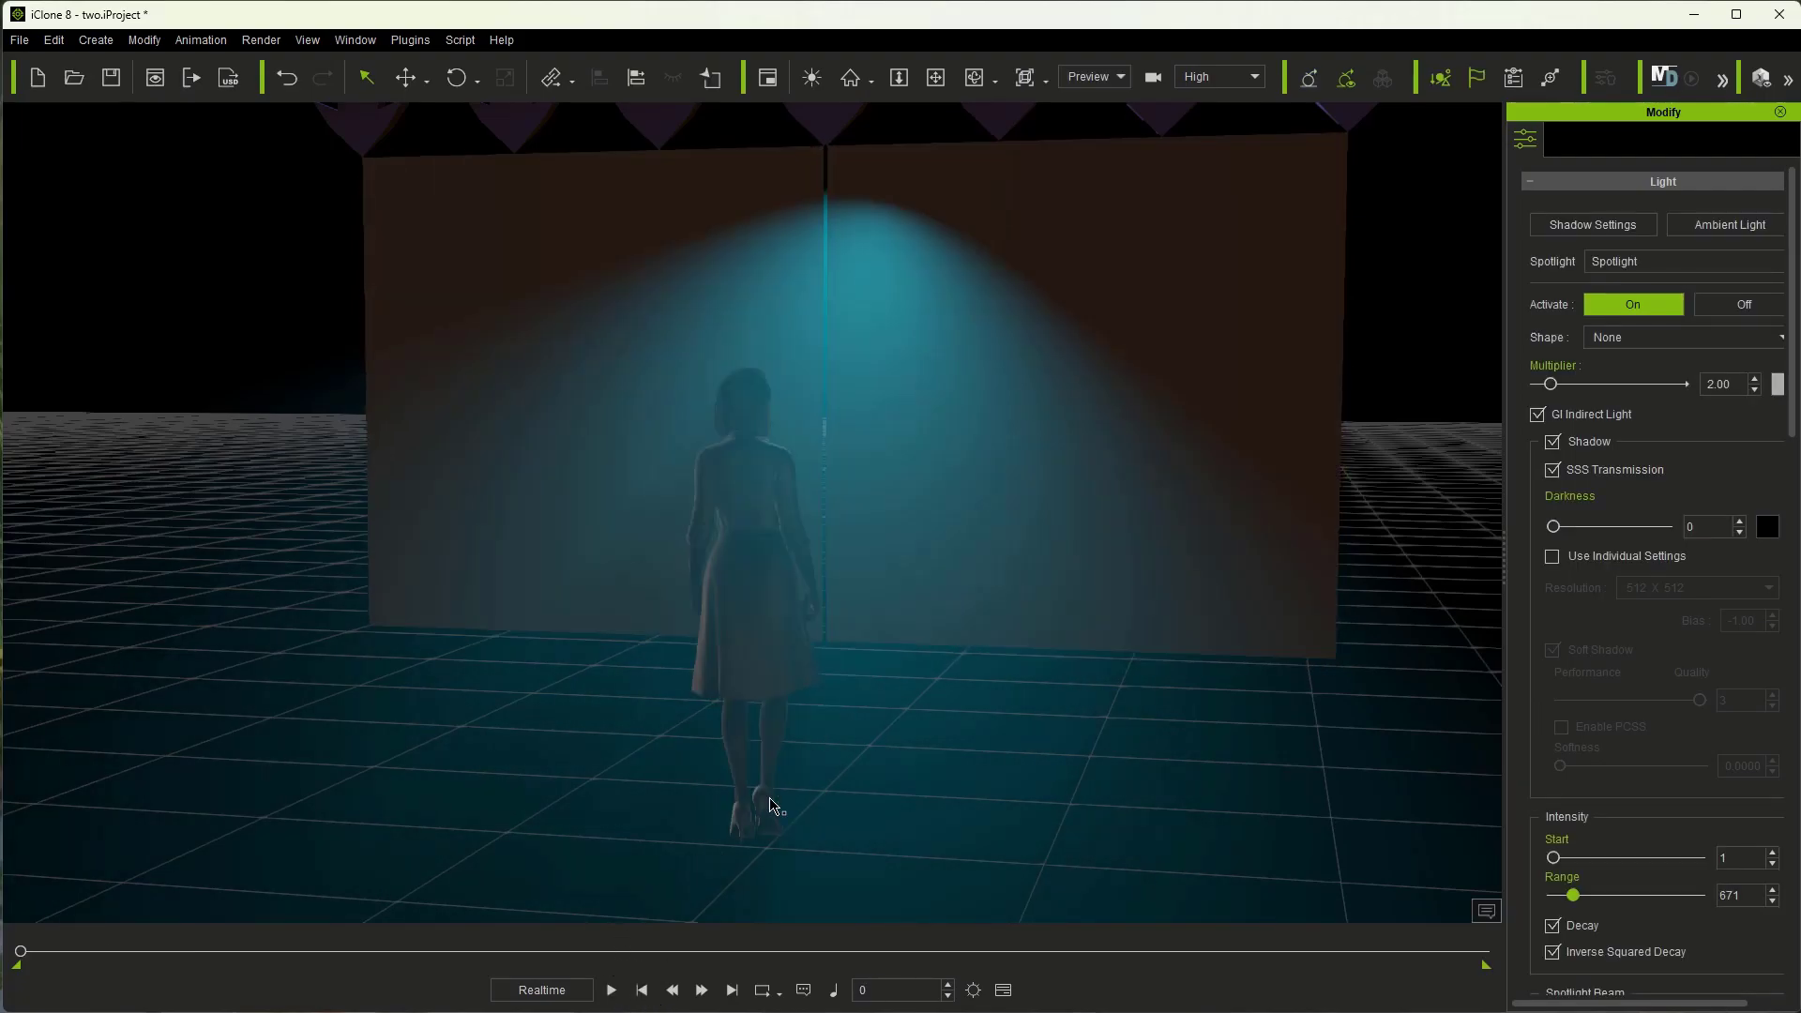
- Open the scene list and select the ClothMesh belonging to Cloth_Pin_4_Points_1
click(1026, 414)
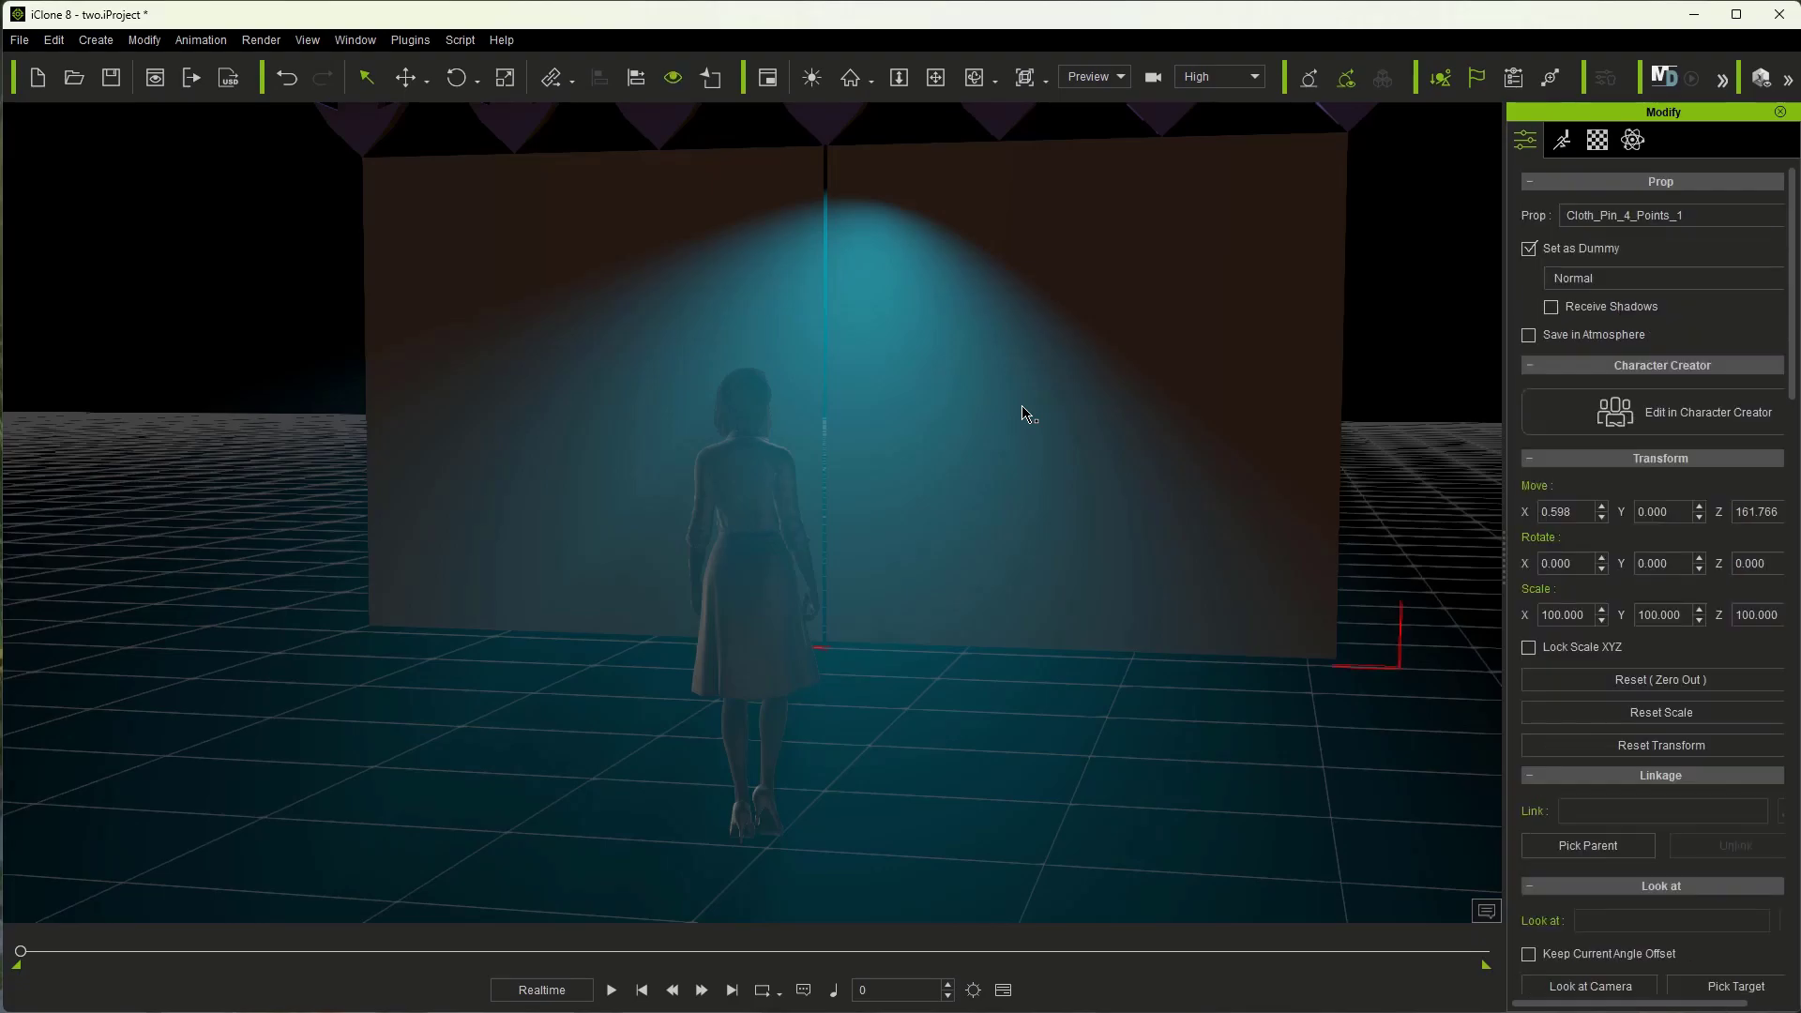
key(F7)
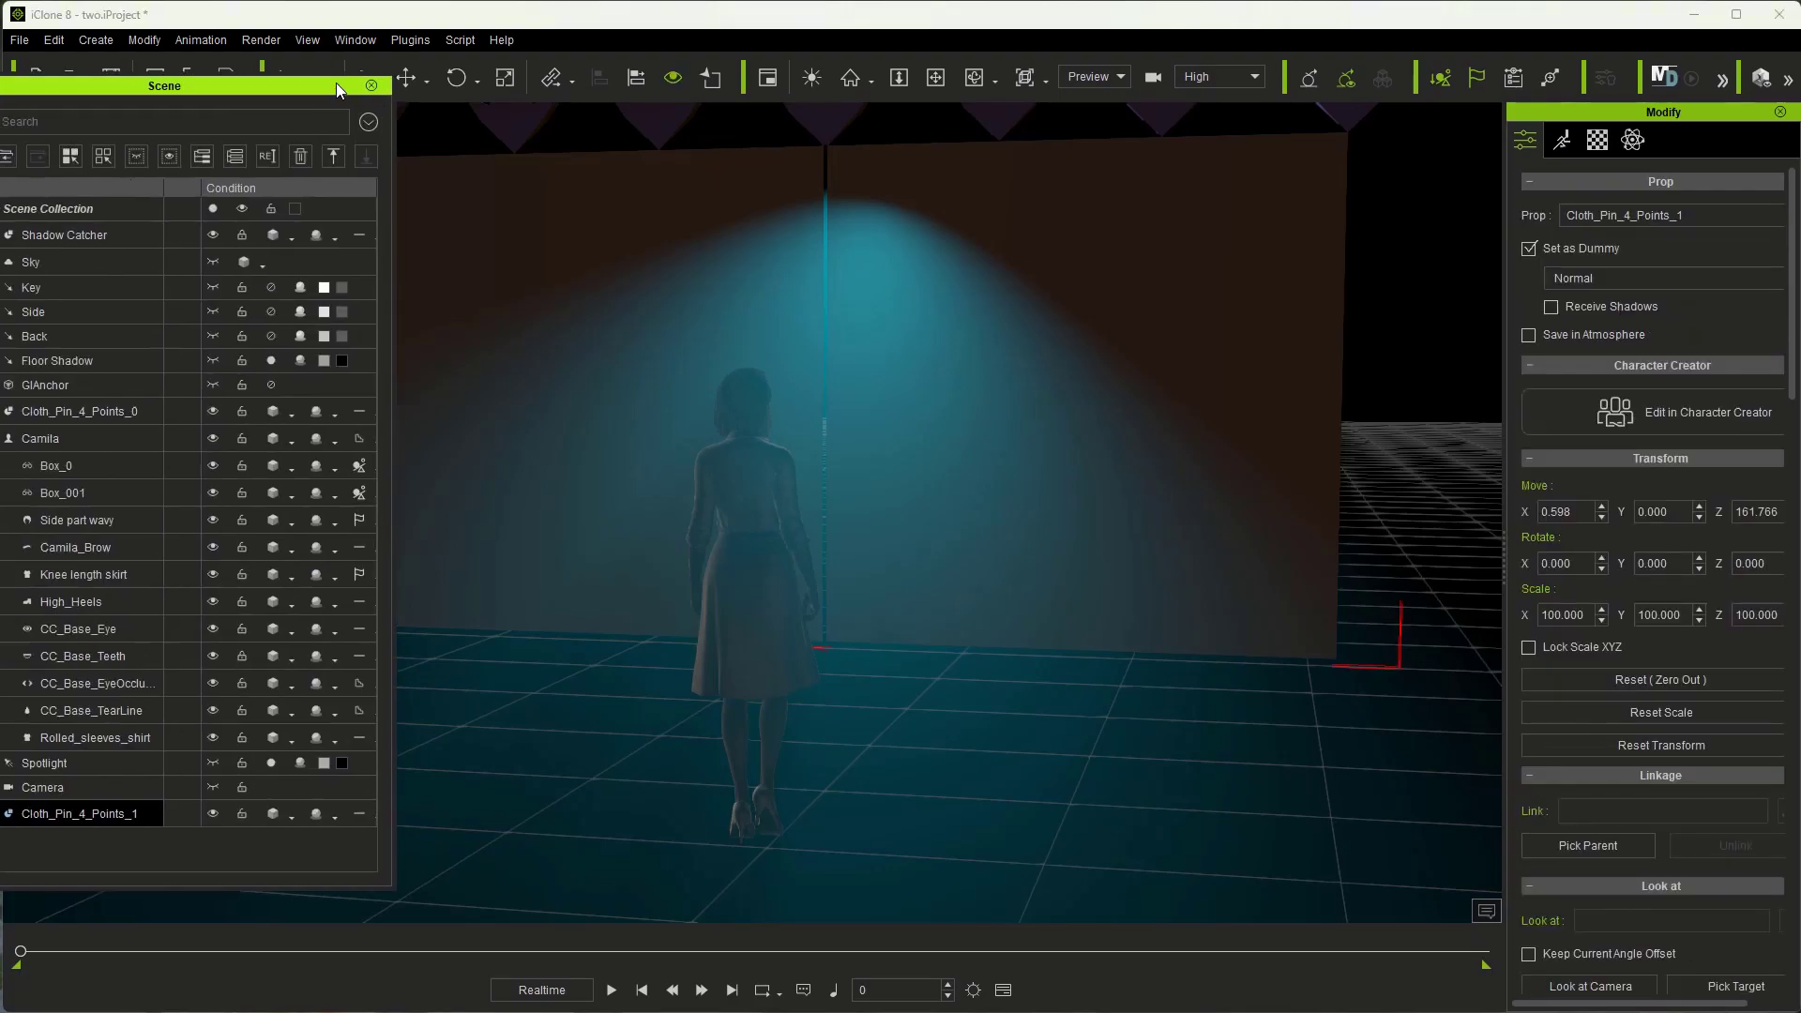
drag(302, 88, 469, 45)
click(188, 769)
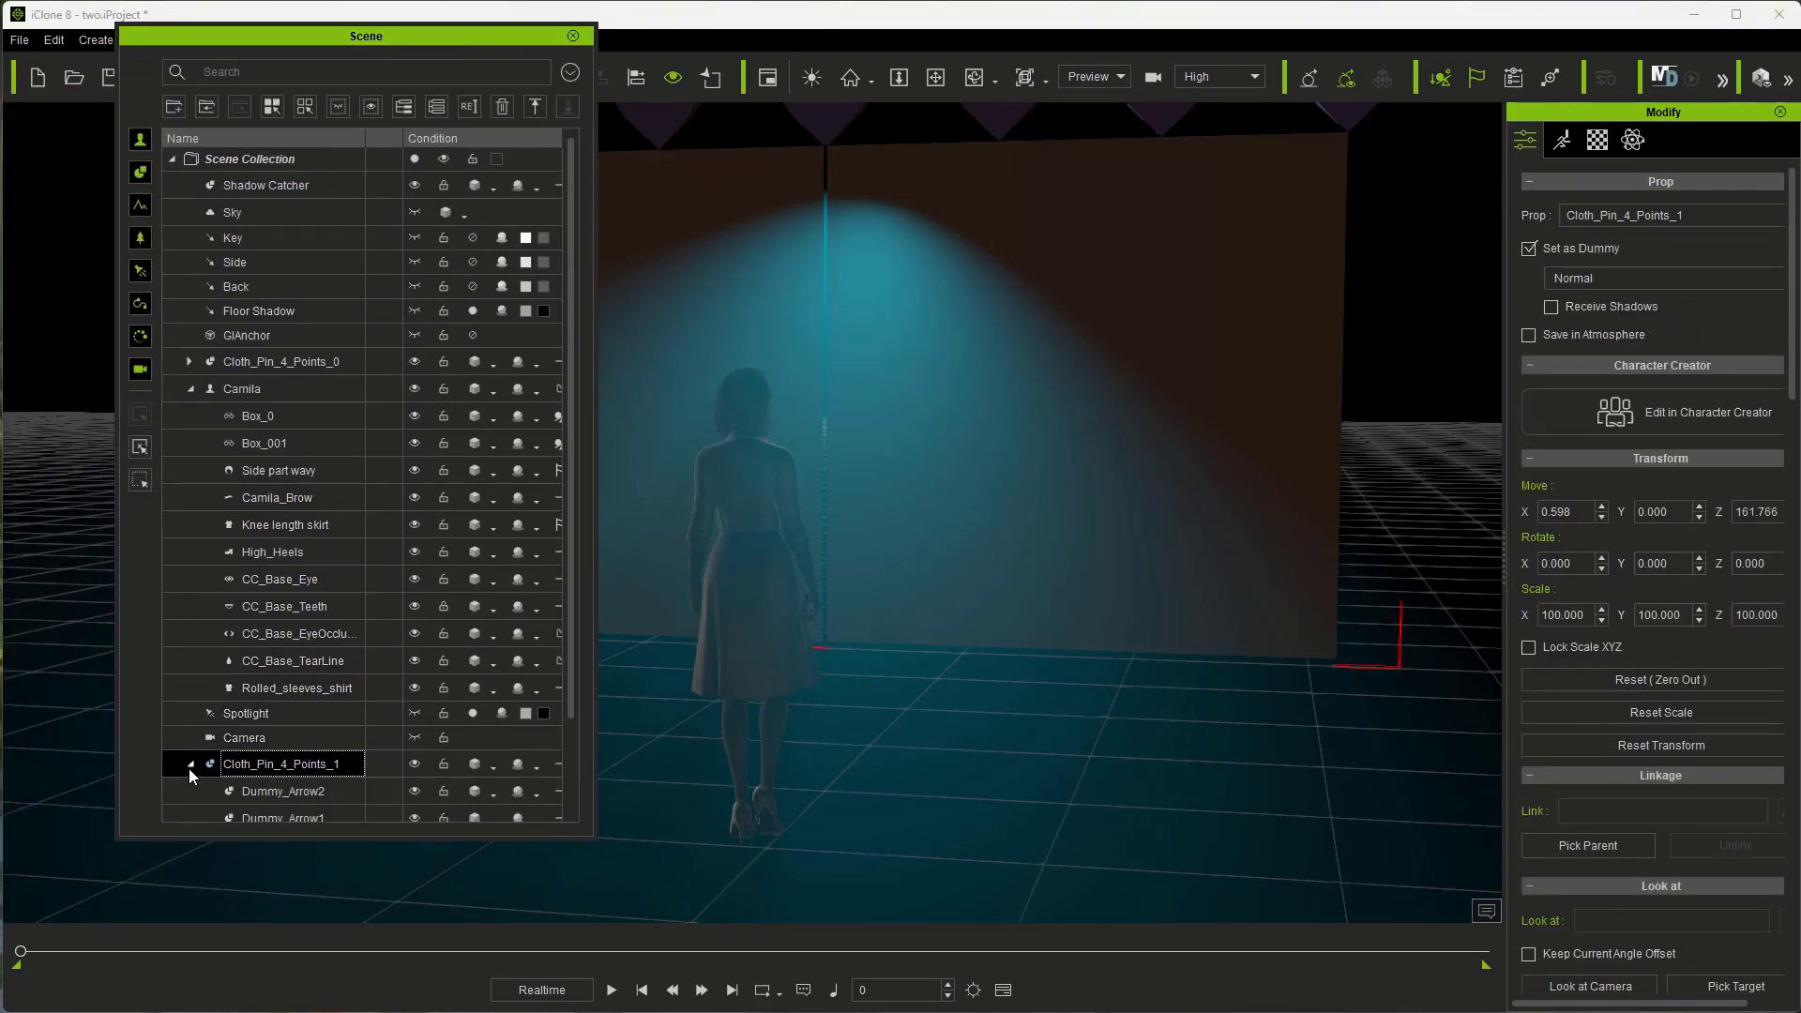
scroll(250, 805, down, 2)
click(282, 797)
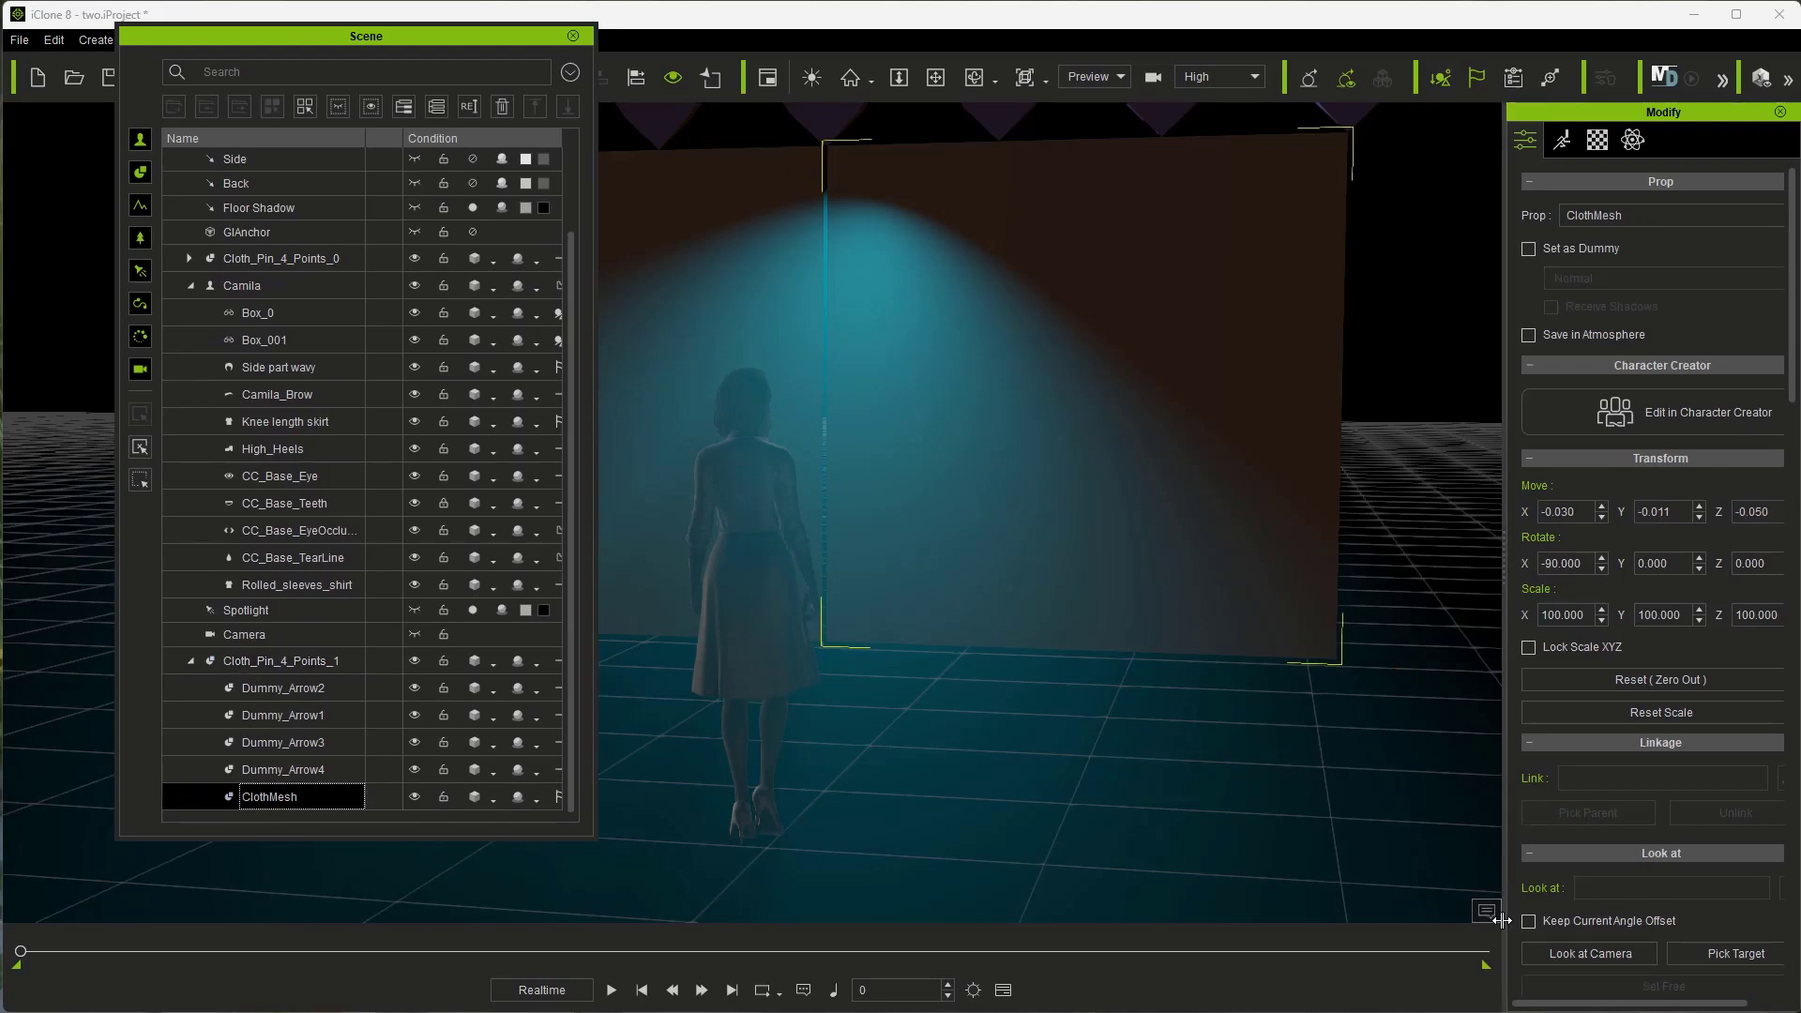
- Make the ClothMesh material 2-sided, close the scene list and preview how the curtain blocks the spotlight
click(1596, 139)
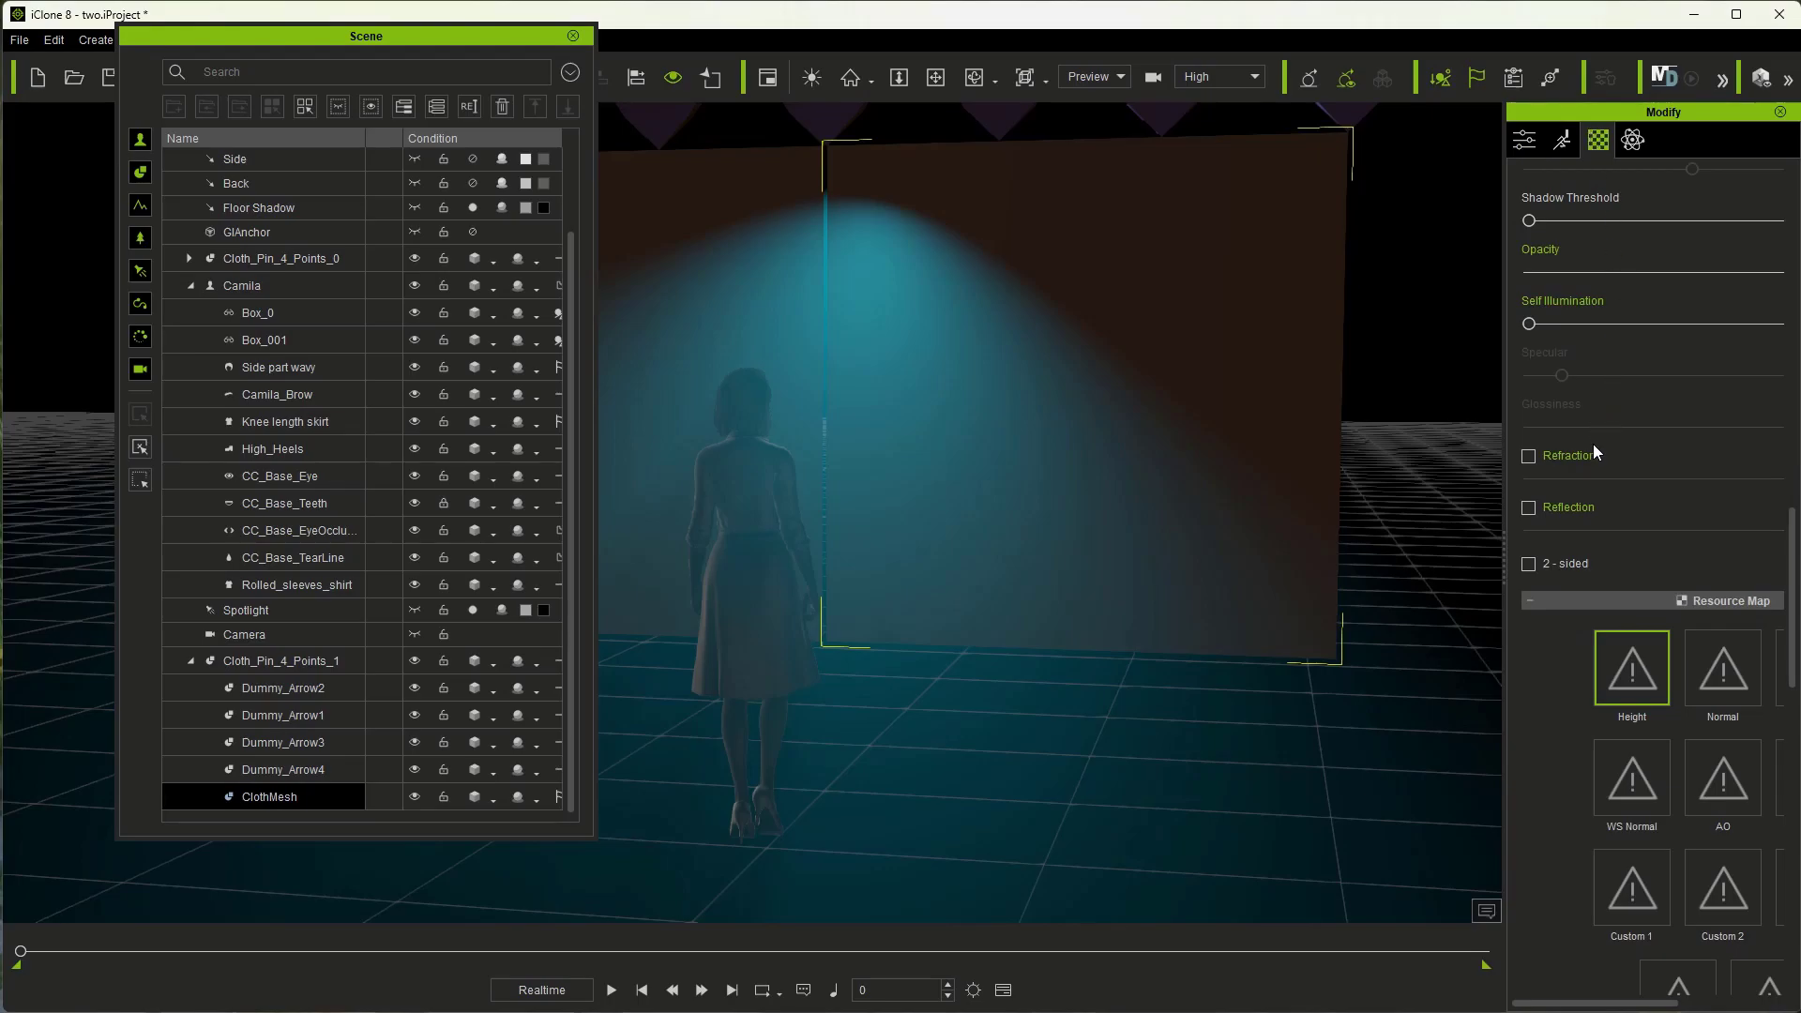
scroll(1600, 429, down, 1)
scroll(1544, 553, down, 6)
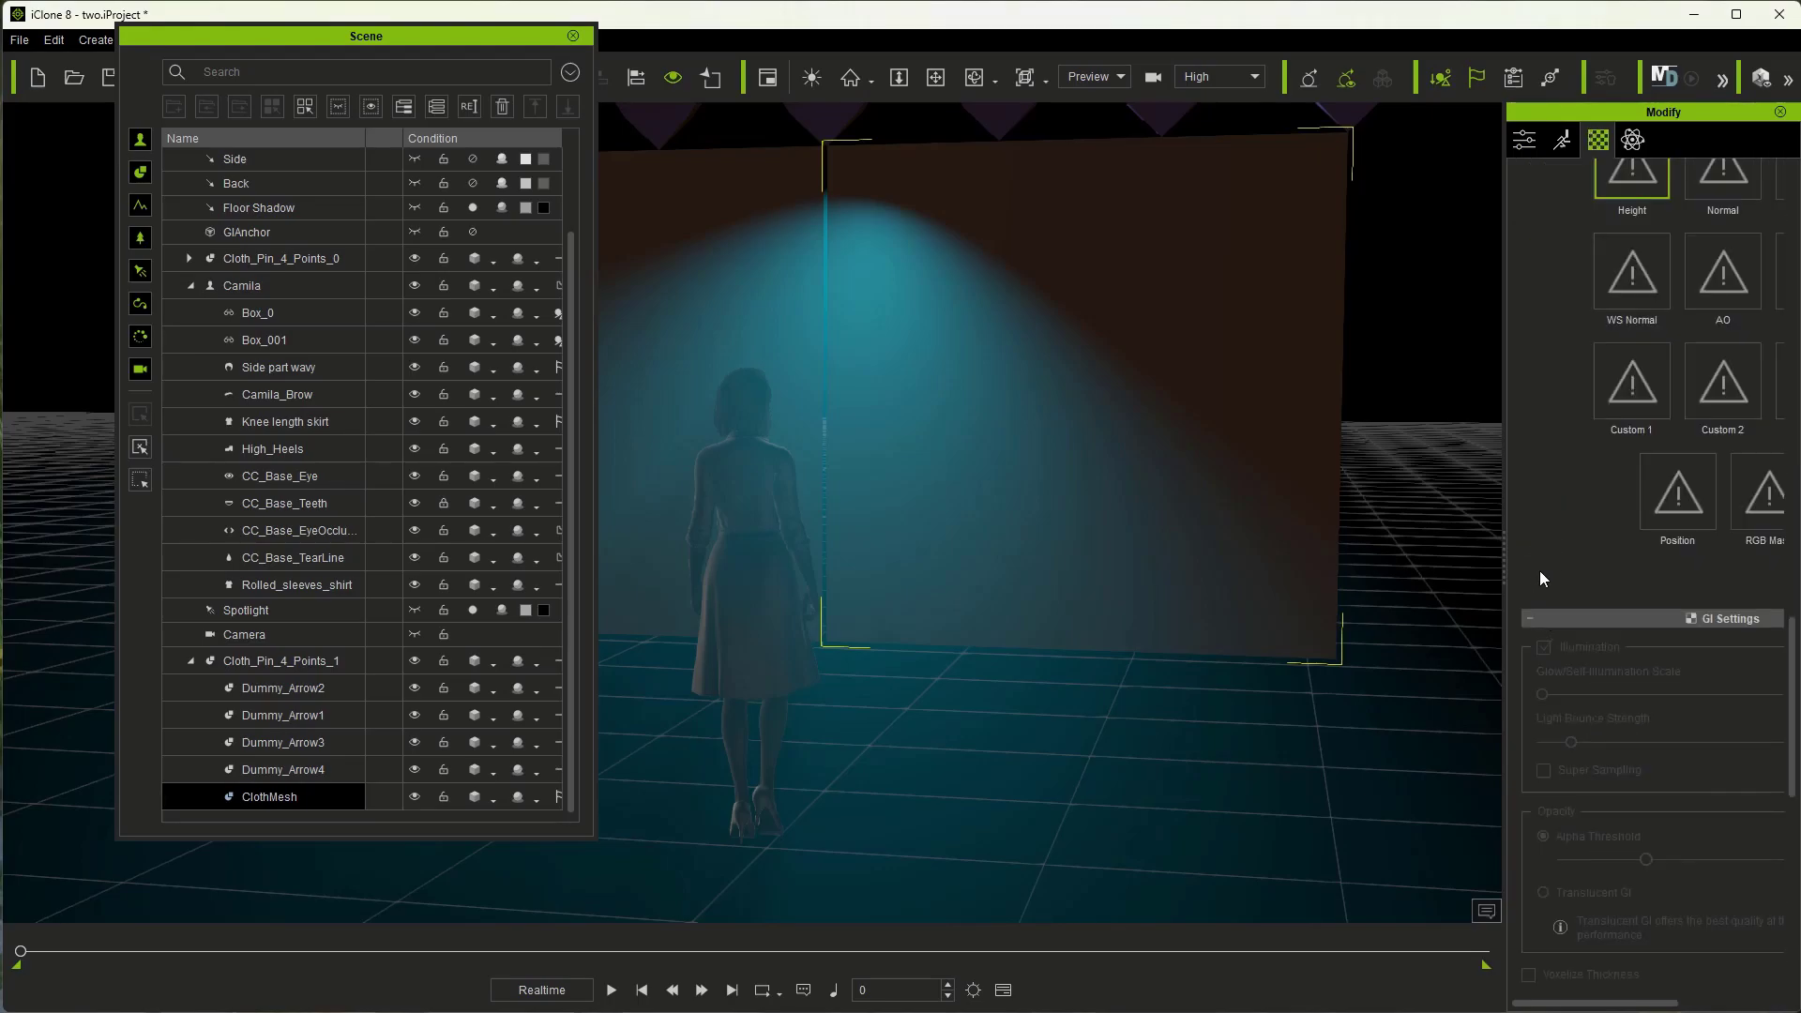
scroll(1539, 570, up, 5)
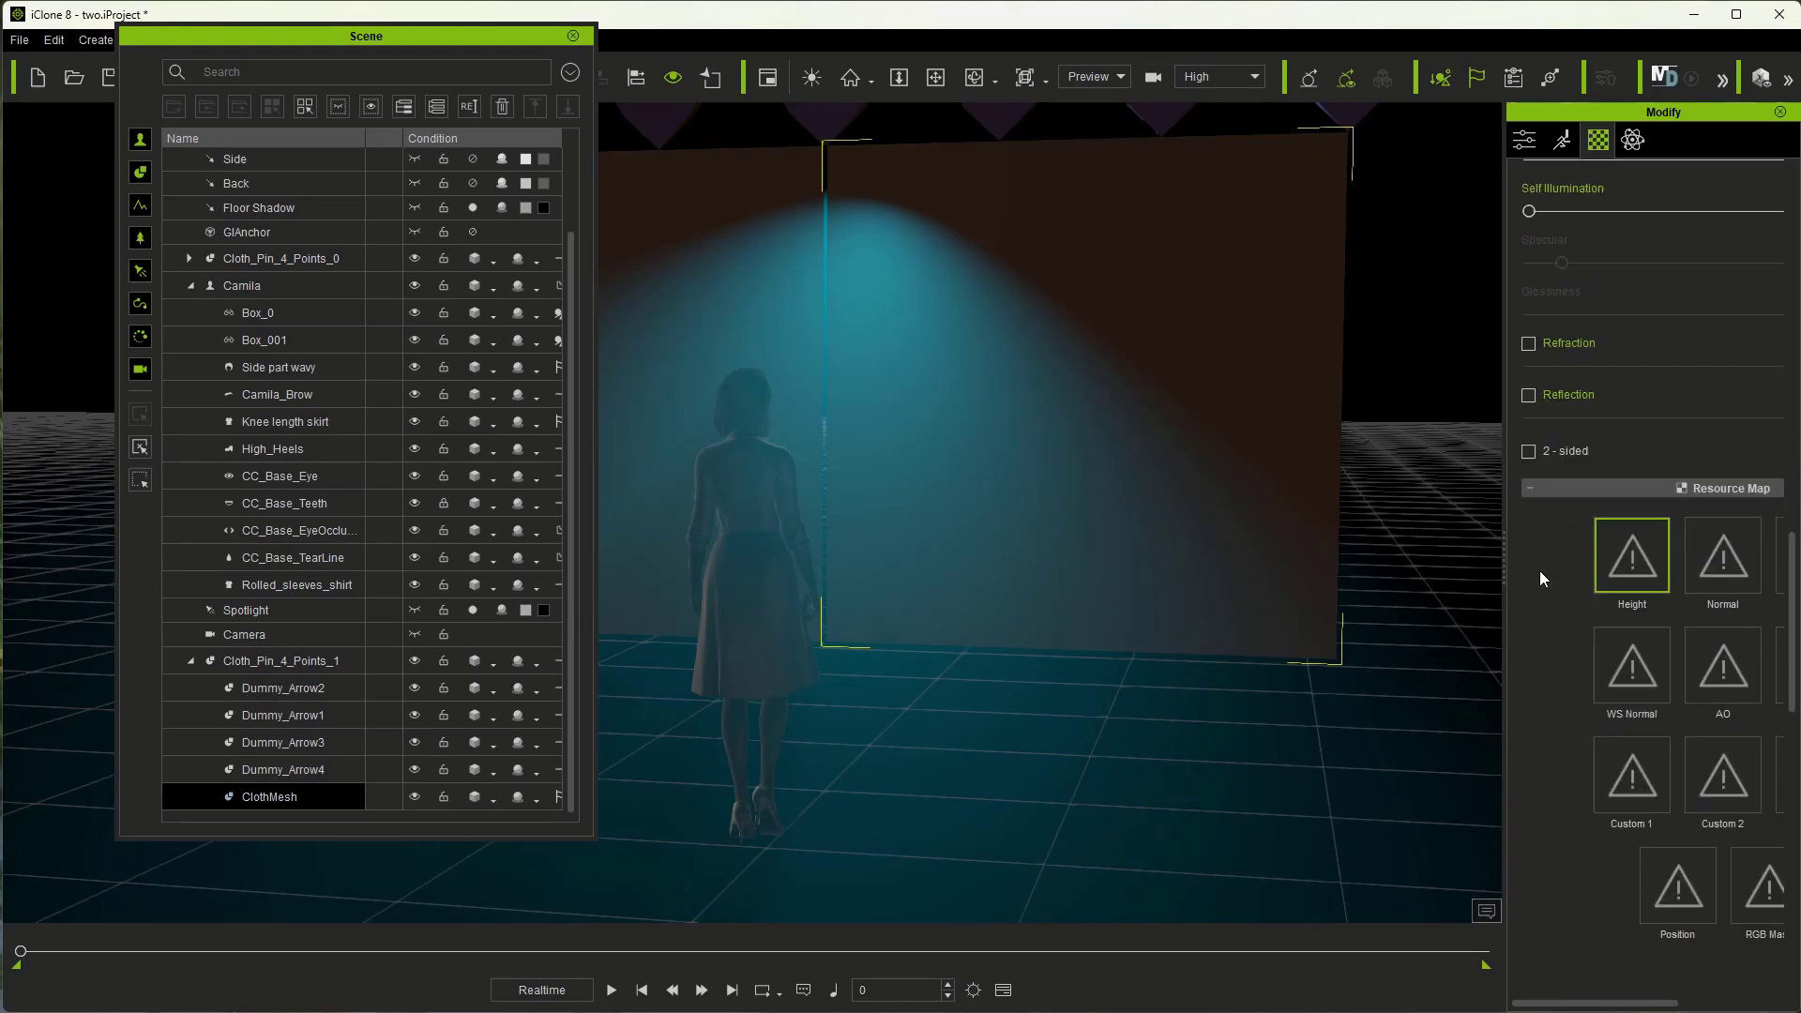
click(1529, 452)
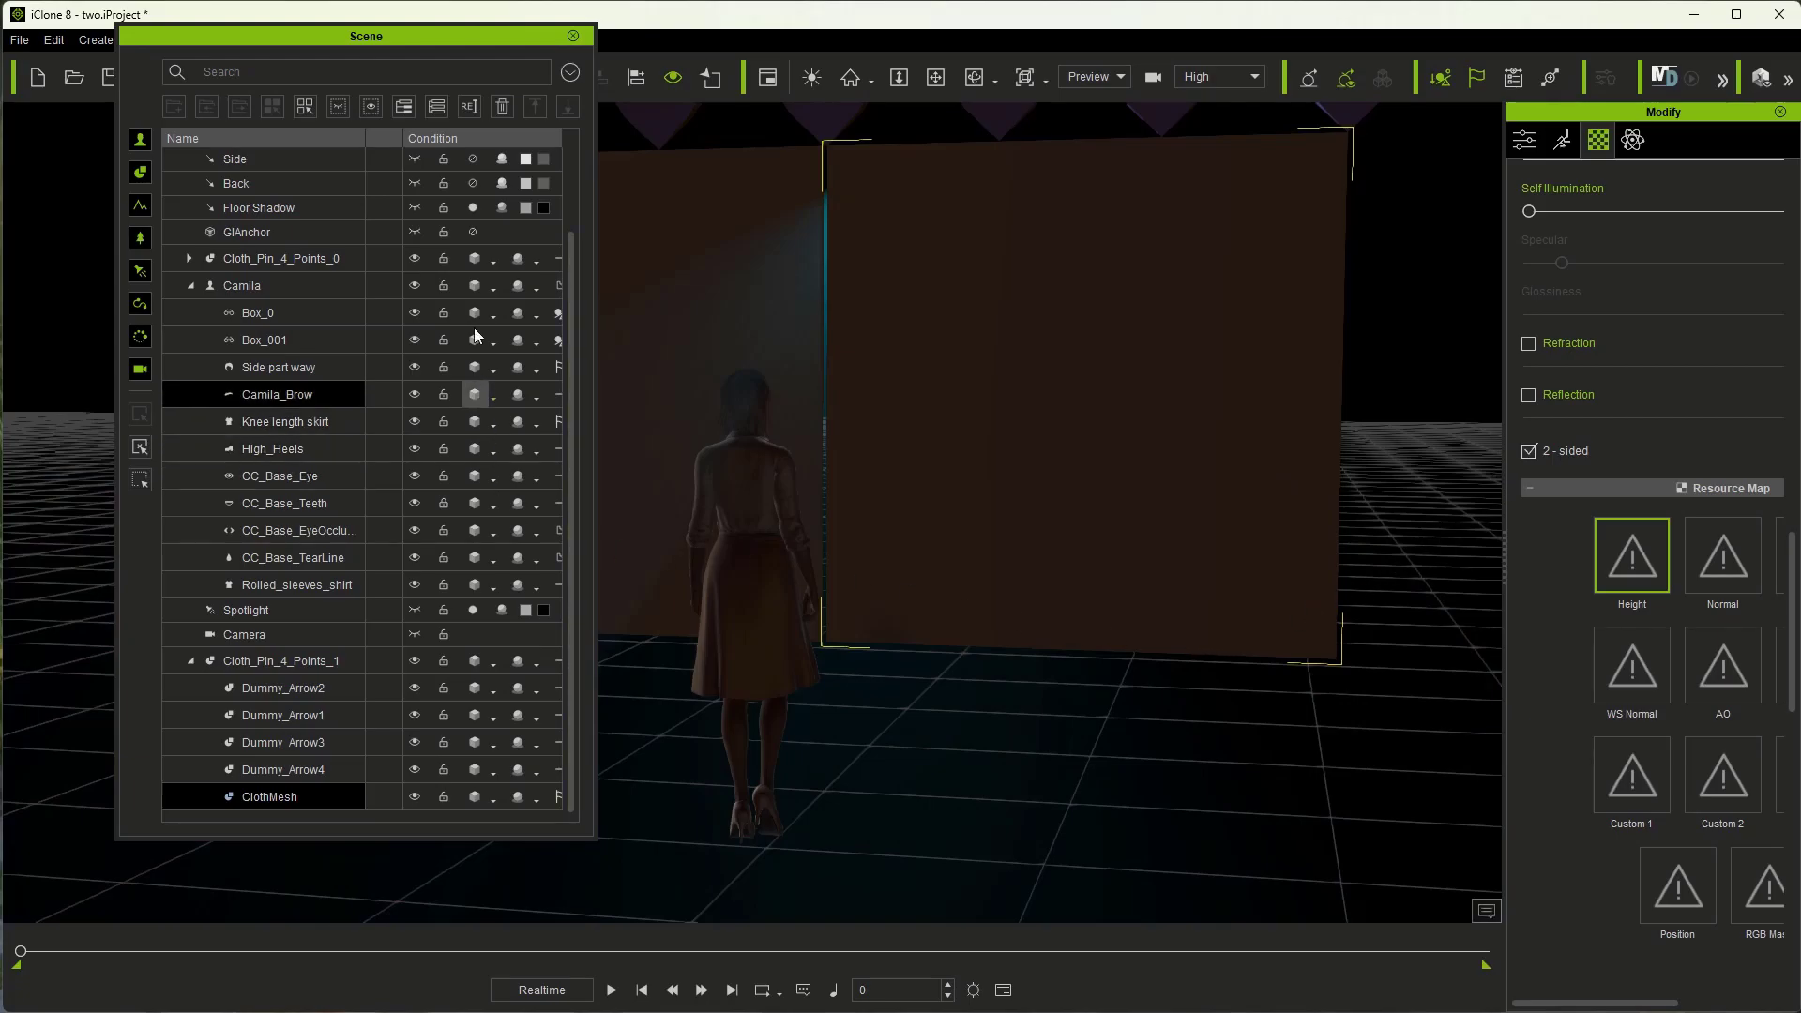
drag(444, 42, 42, 69)
key(F6)
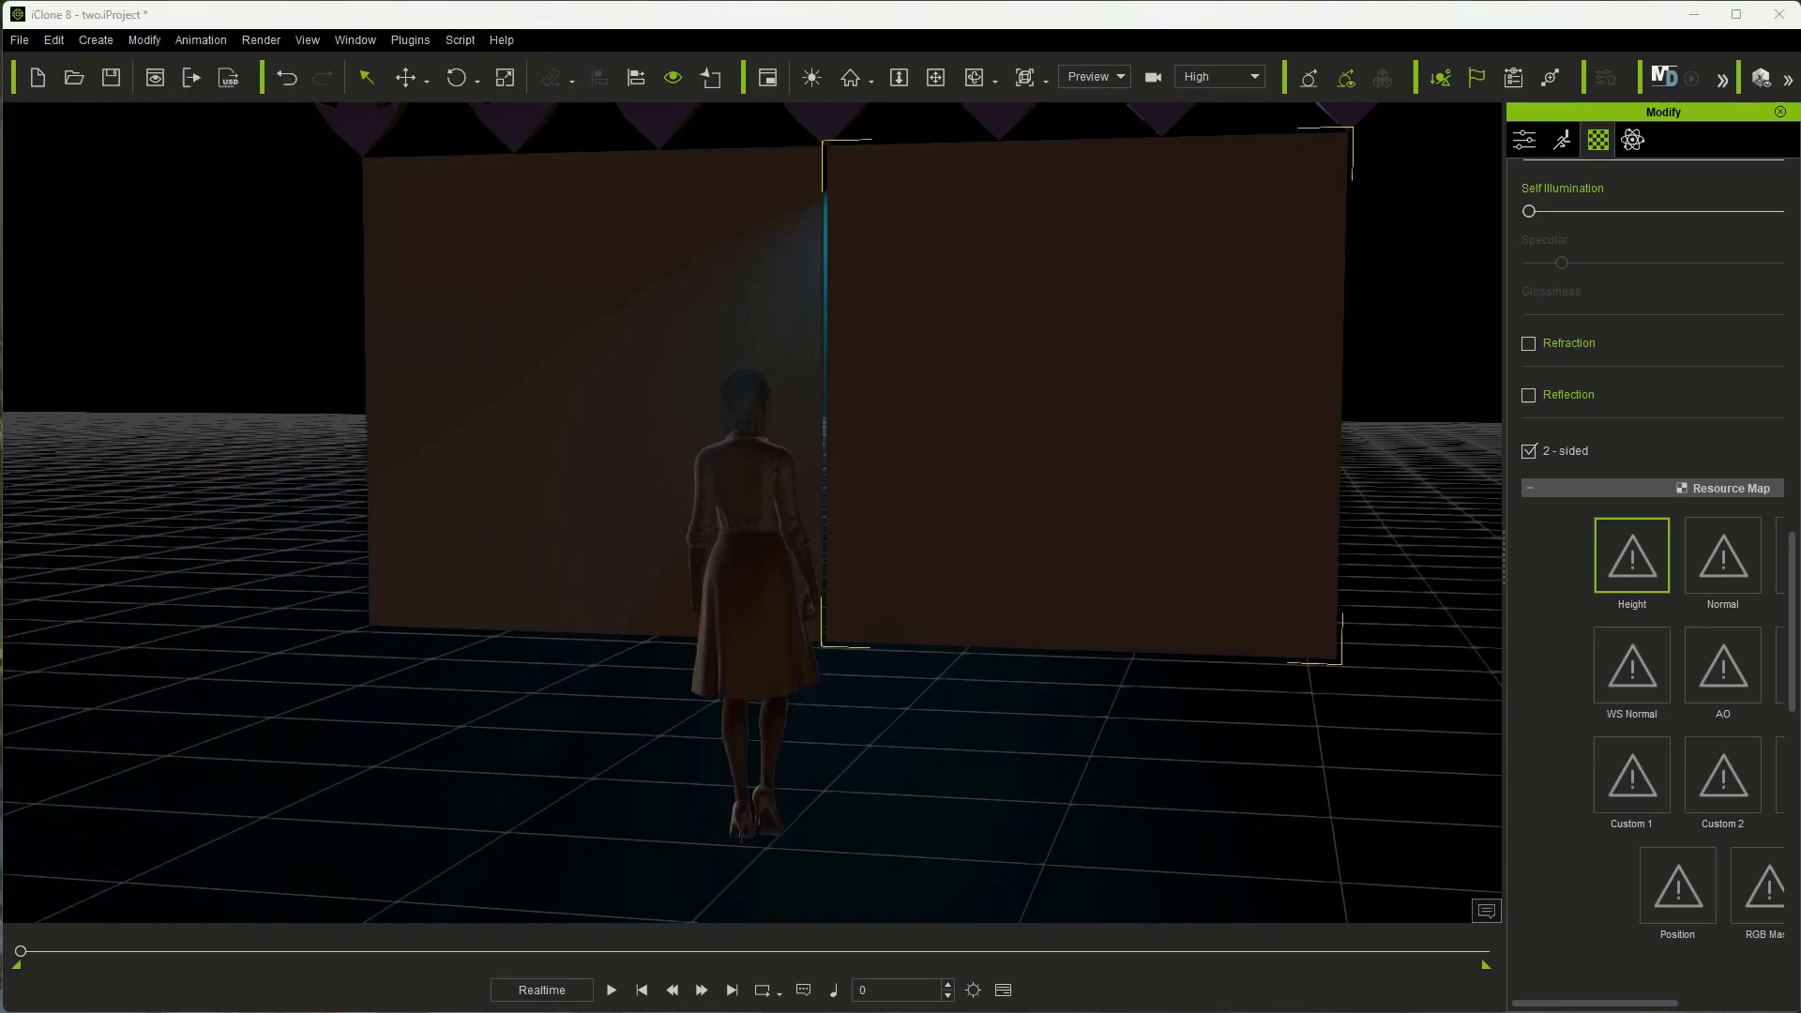
click(610, 992)
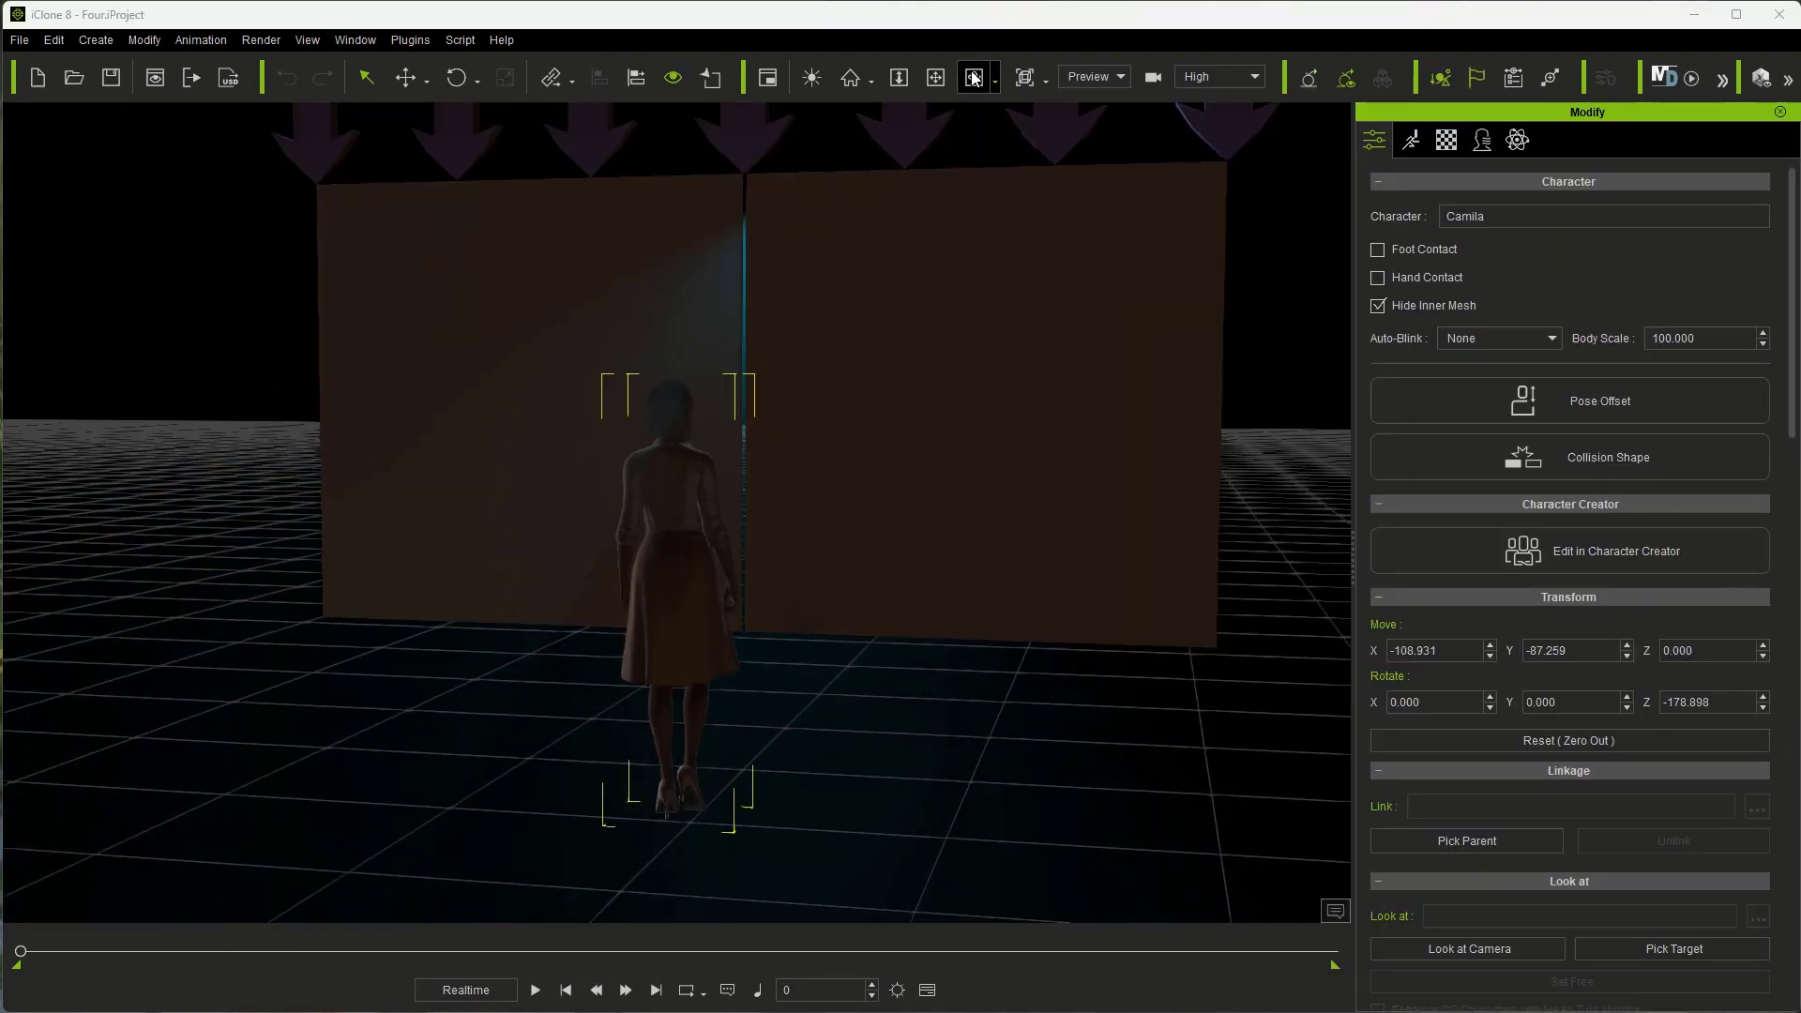
- Select the Spotlight and examine its beam against the curtain from the side of the scene
click(974, 77)
drag(706, 570, 1536, 526)
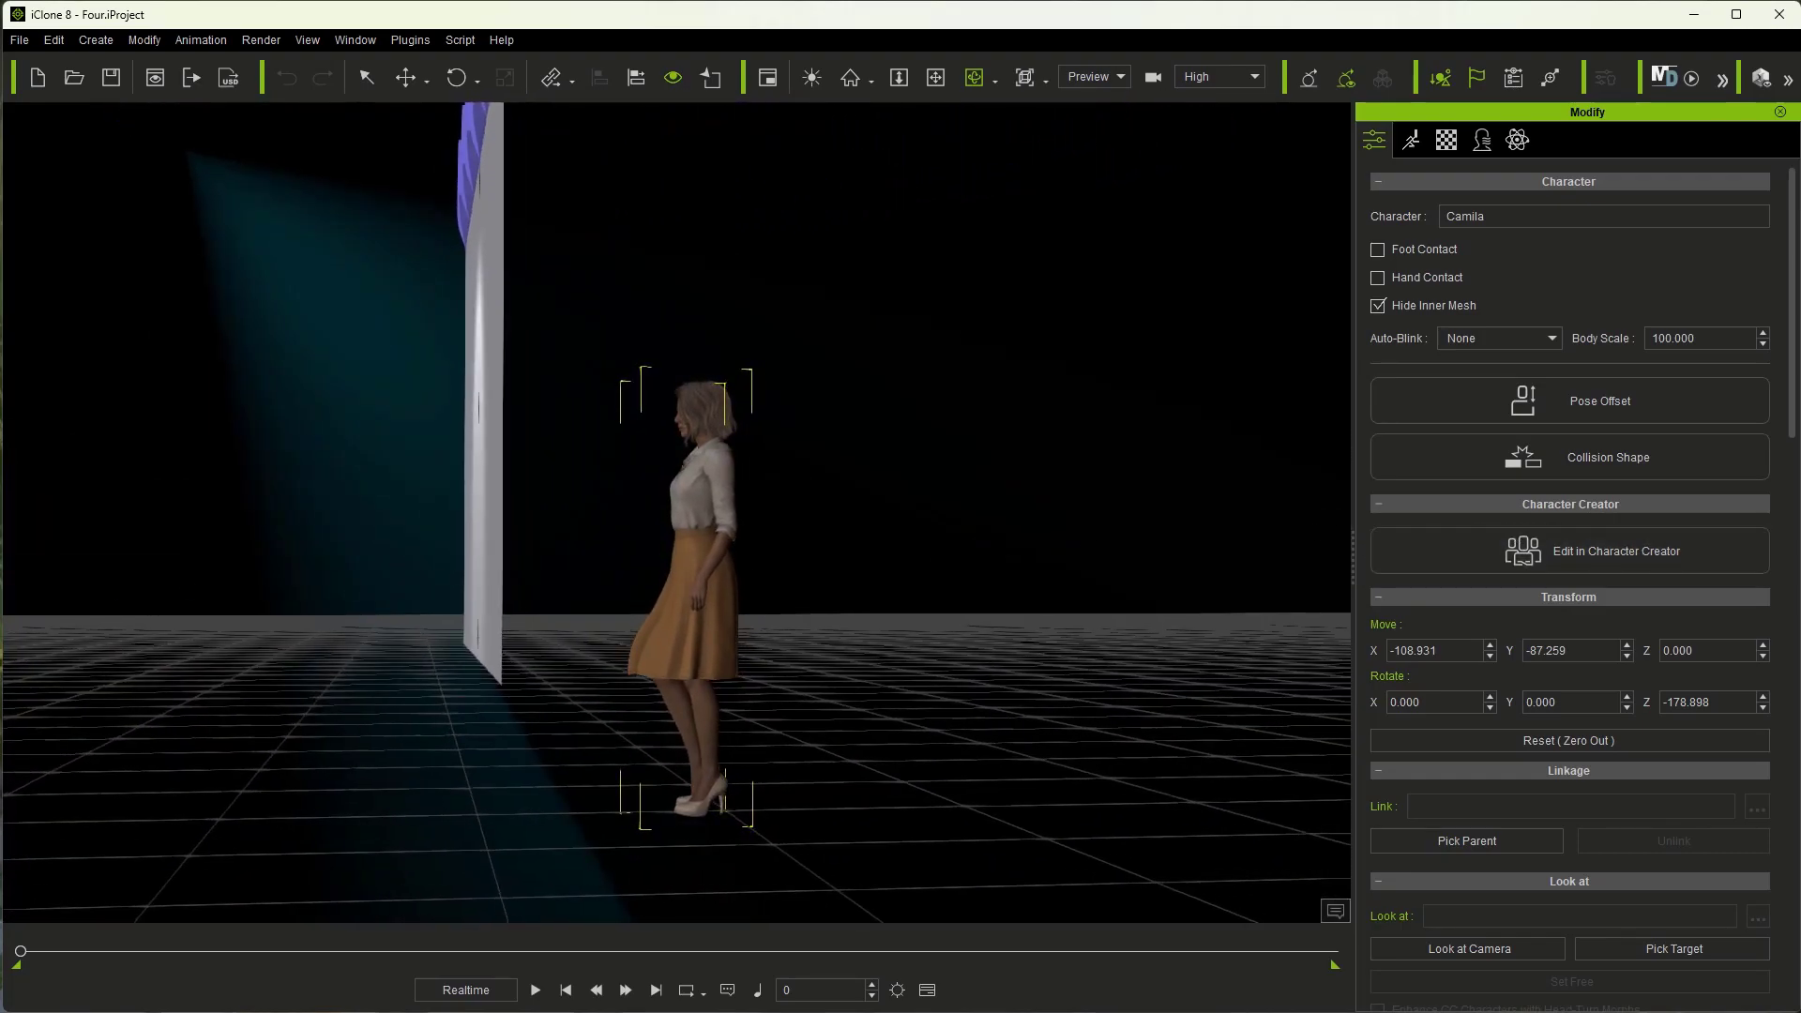
click(423, 512)
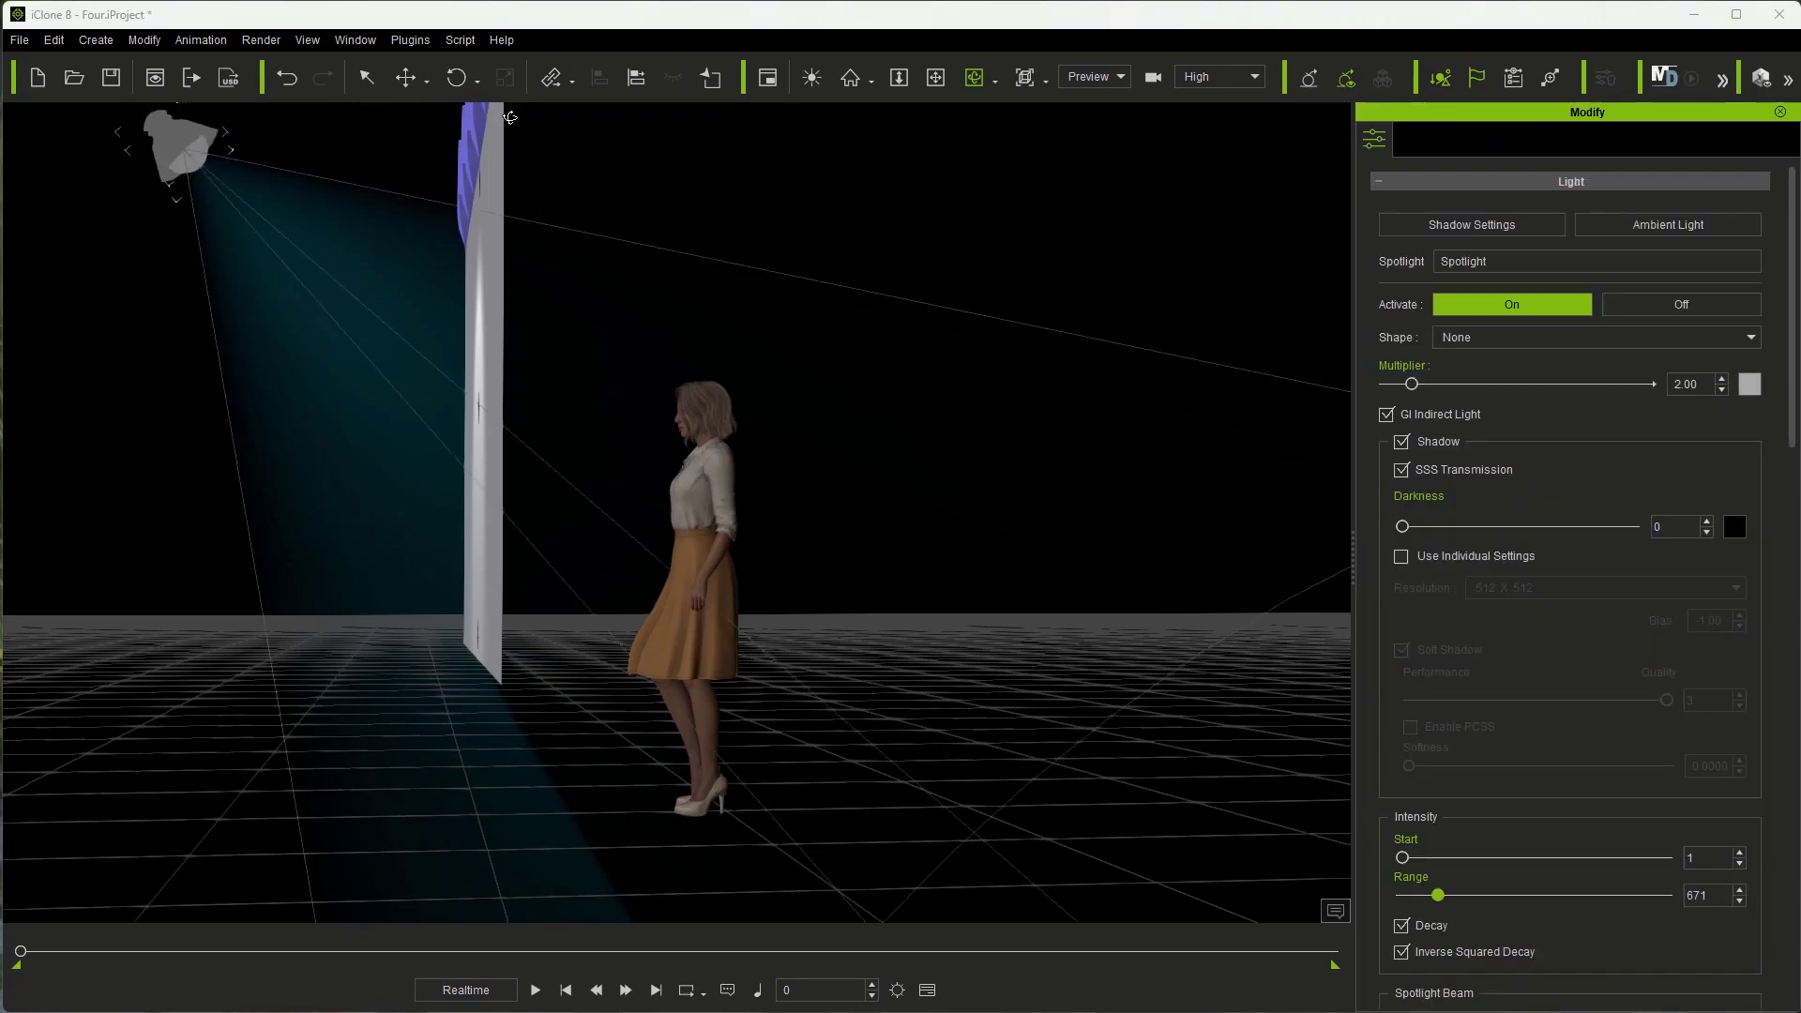
drag(560, 384, 654, 533)
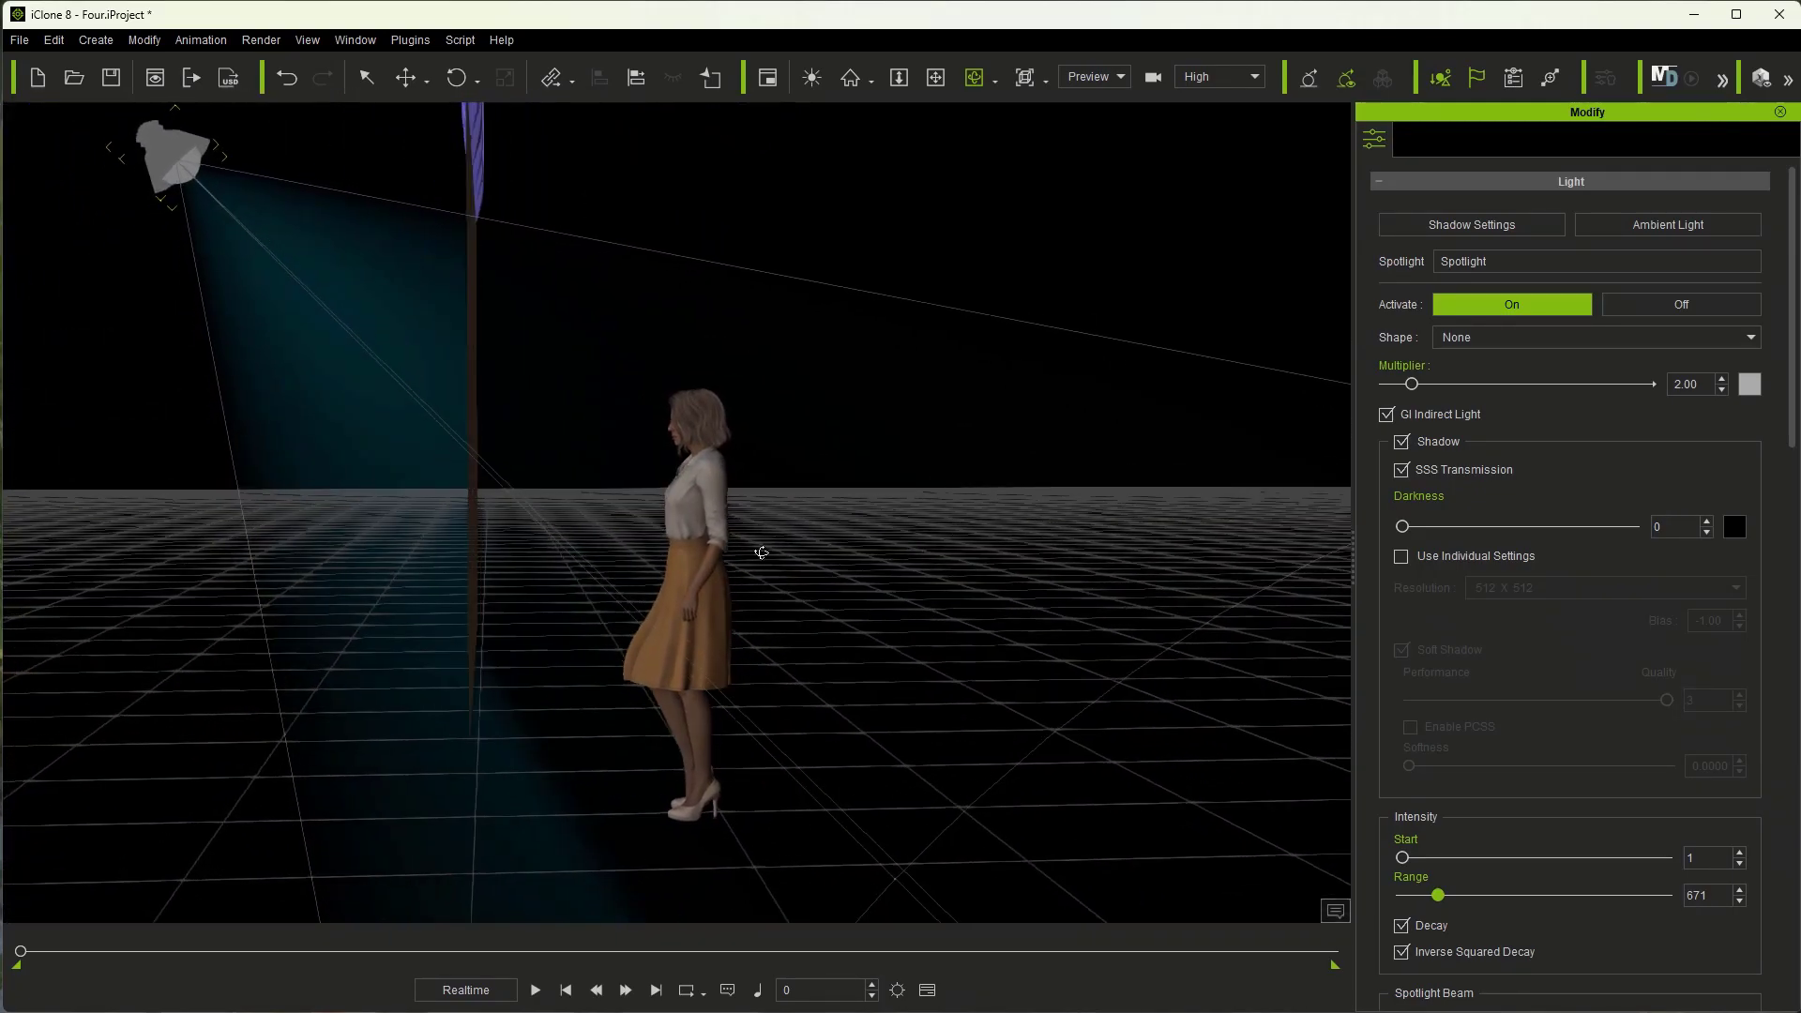
- Test the Spotlight's volumetric toggle, intensity and a Medium Density Multiplier of about 596.42, undoing the changed values
drag(1789, 401, 1784, 668)
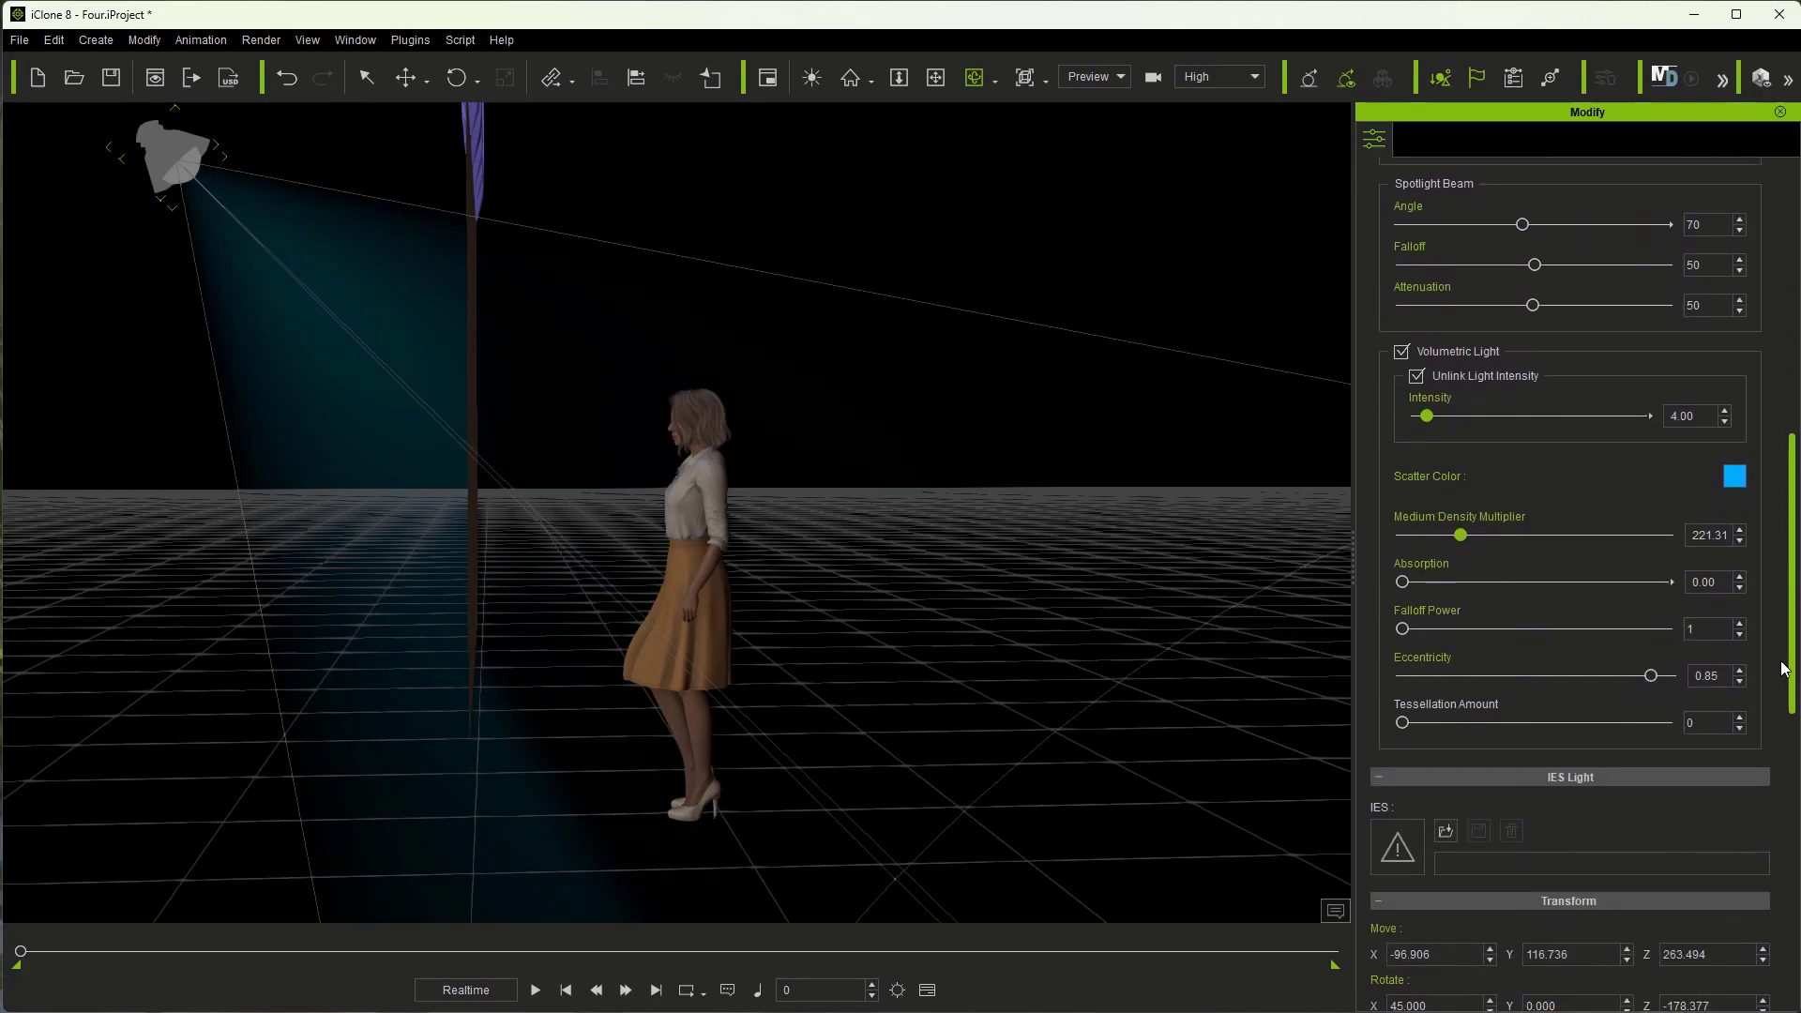
click(1404, 353)
click(1404, 353)
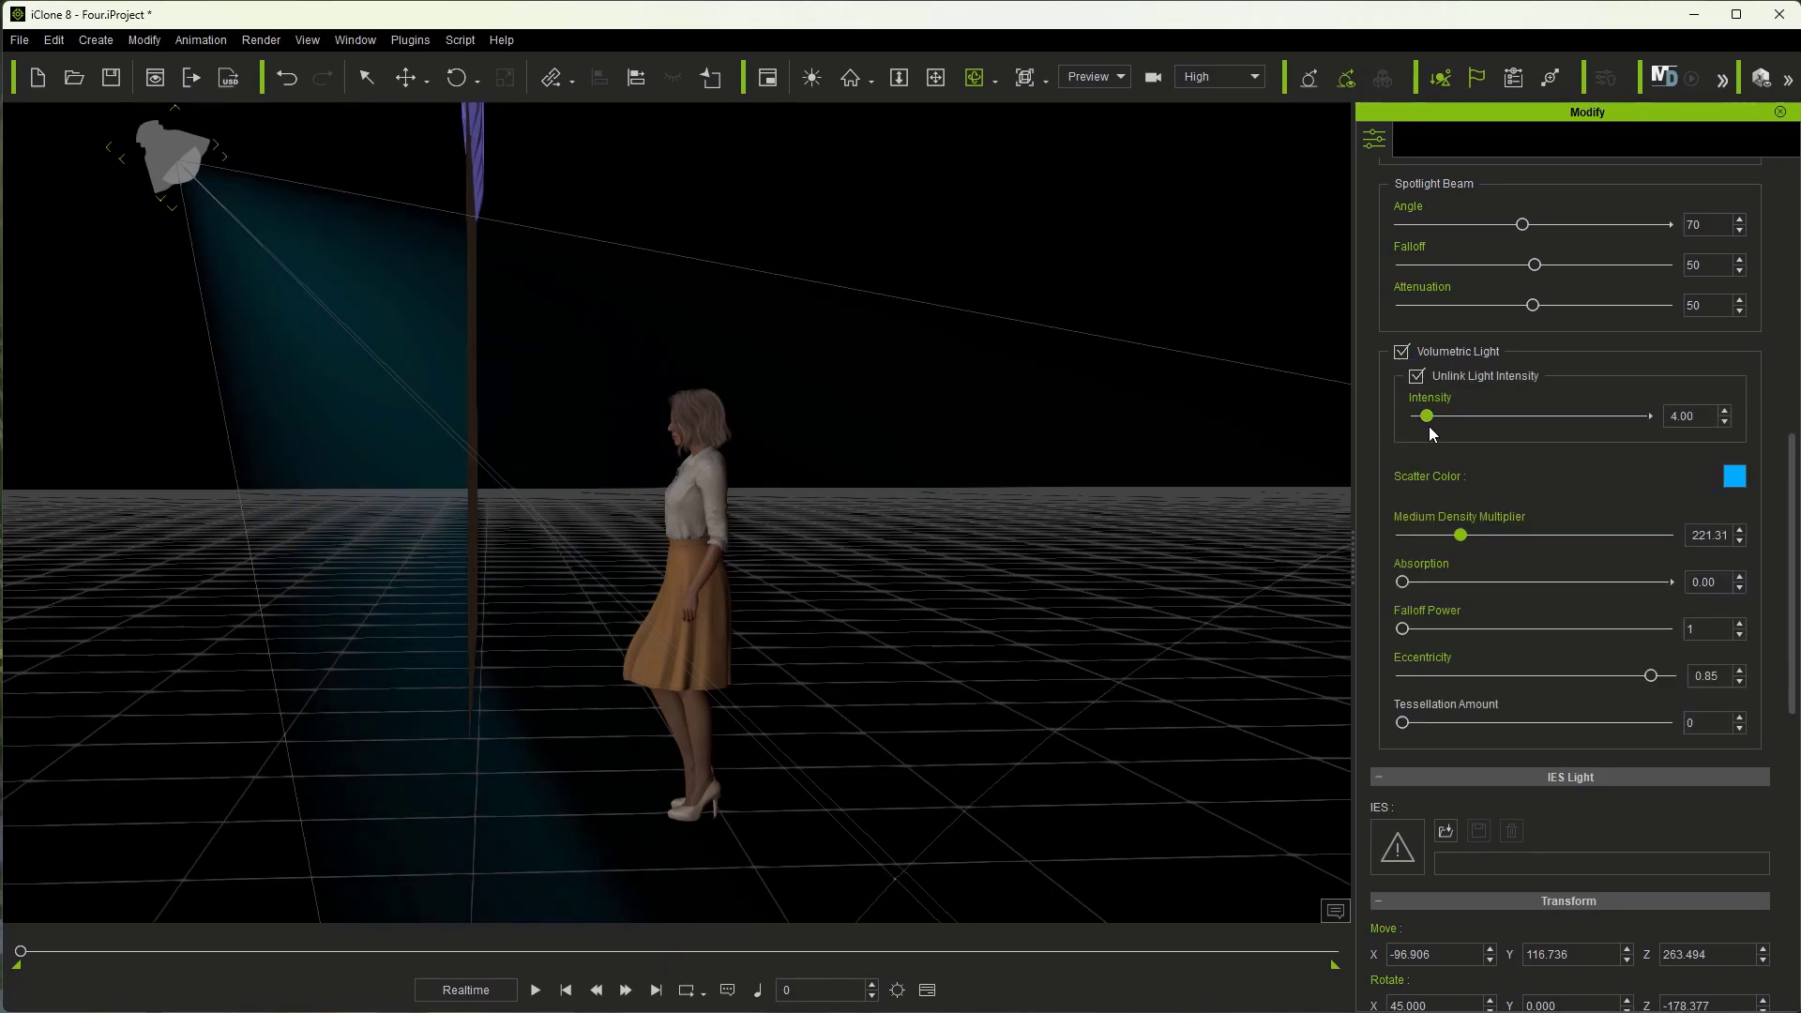
mouse_move(1426, 416)
mouse_down()
mouse_move(1471, 419)
mouse_move(1432, 422)
mouse_up()
key(ctrl+z)
drag(1460, 536, 1534, 535)
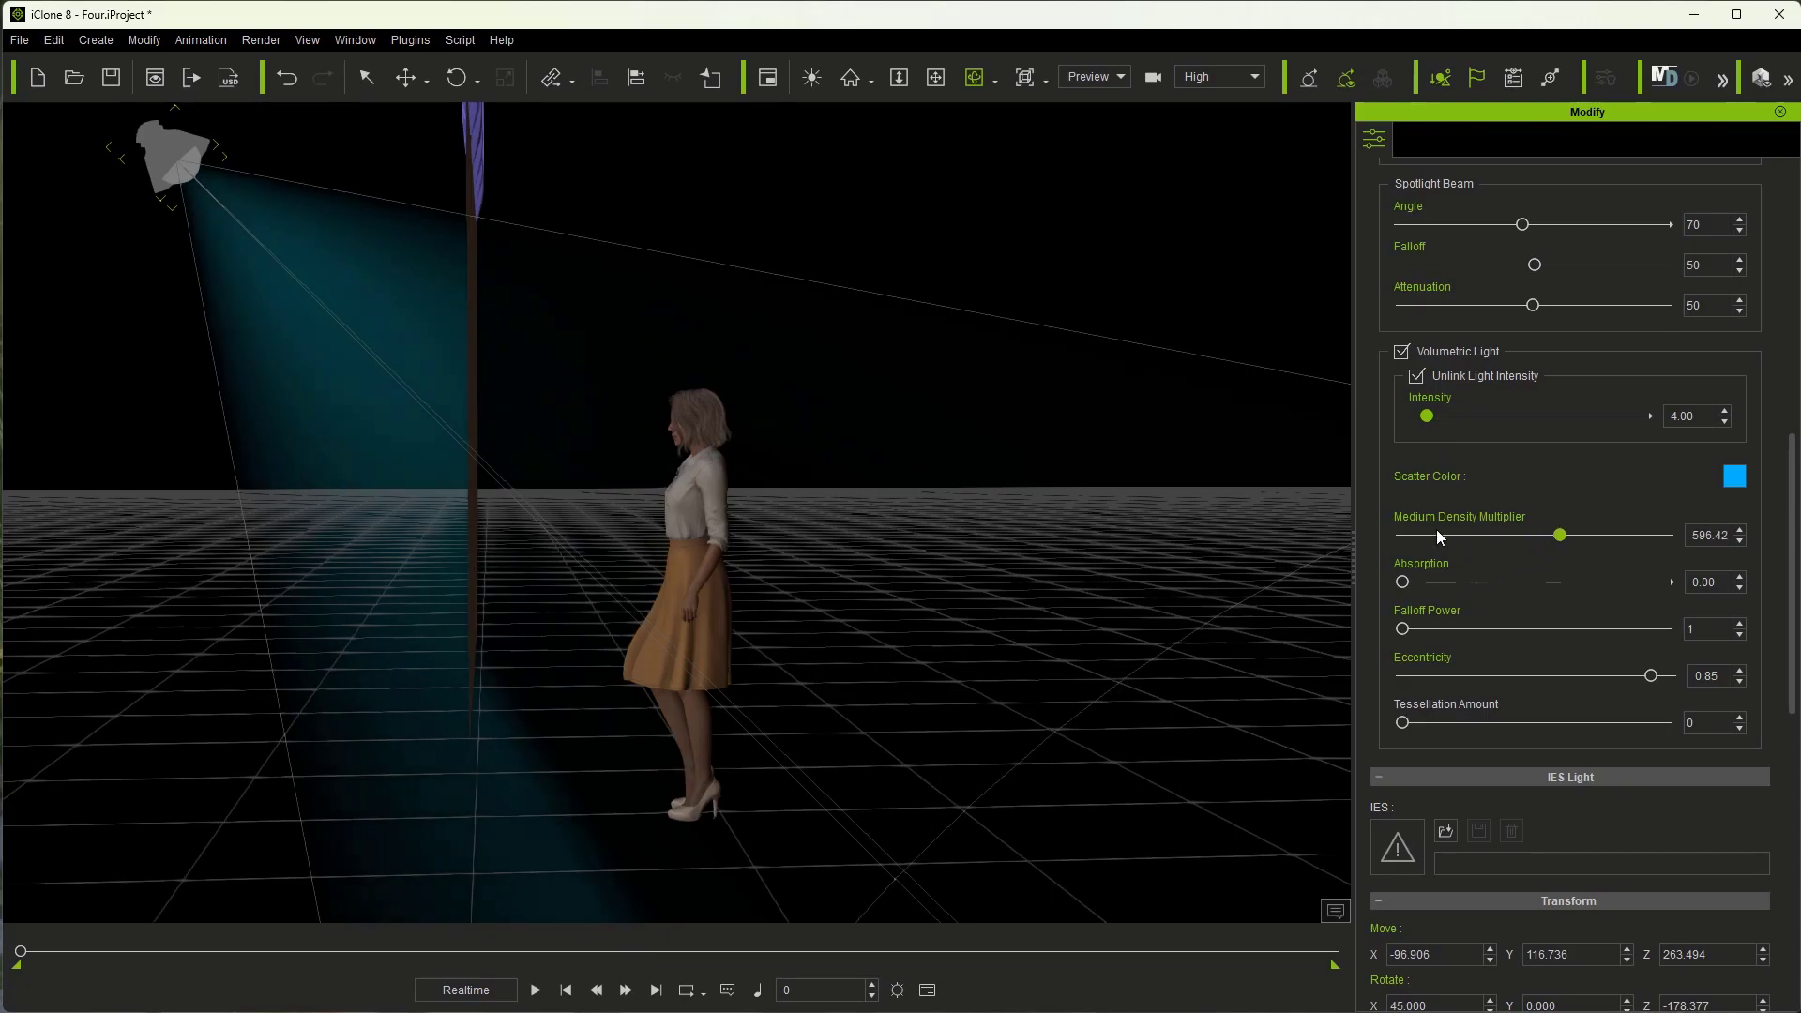
key(ctrl+z)
drag(827, 439, 750, 450)
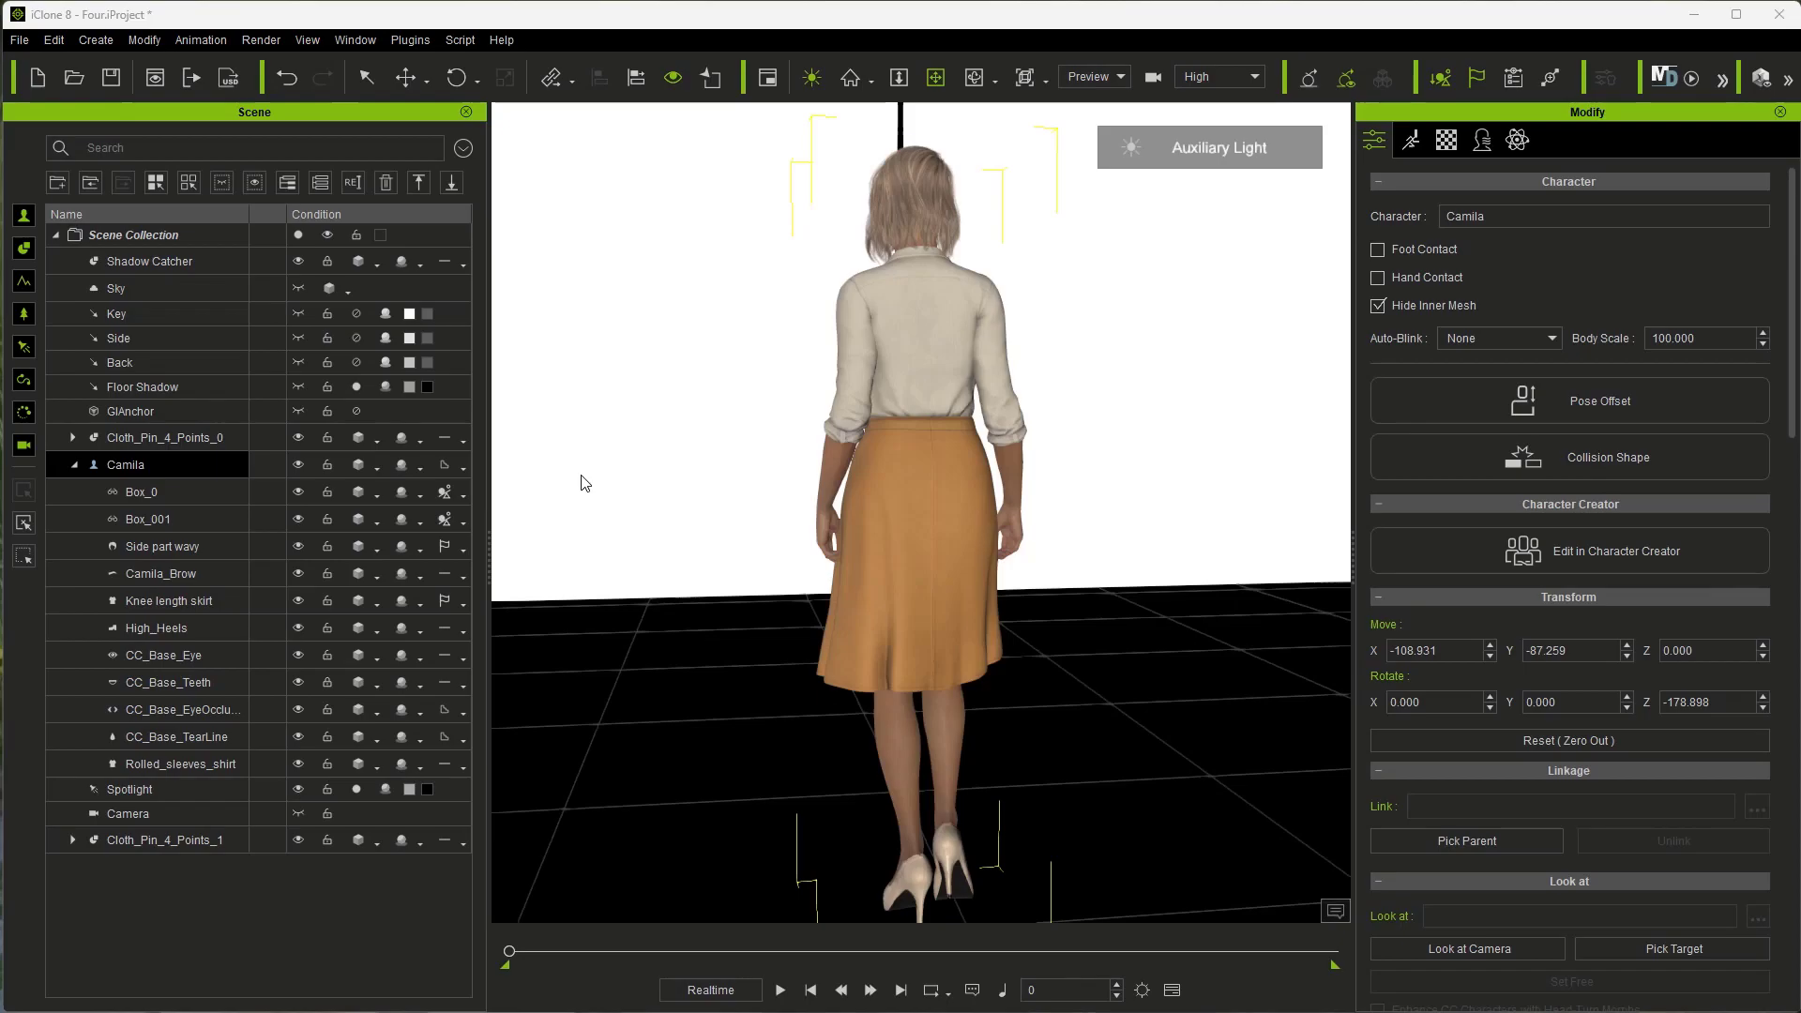
- Turn off Set as Dummy for Camila's Box_0 and Box_001 hand accessories and show Box_0's physics settings
click(211, 491)
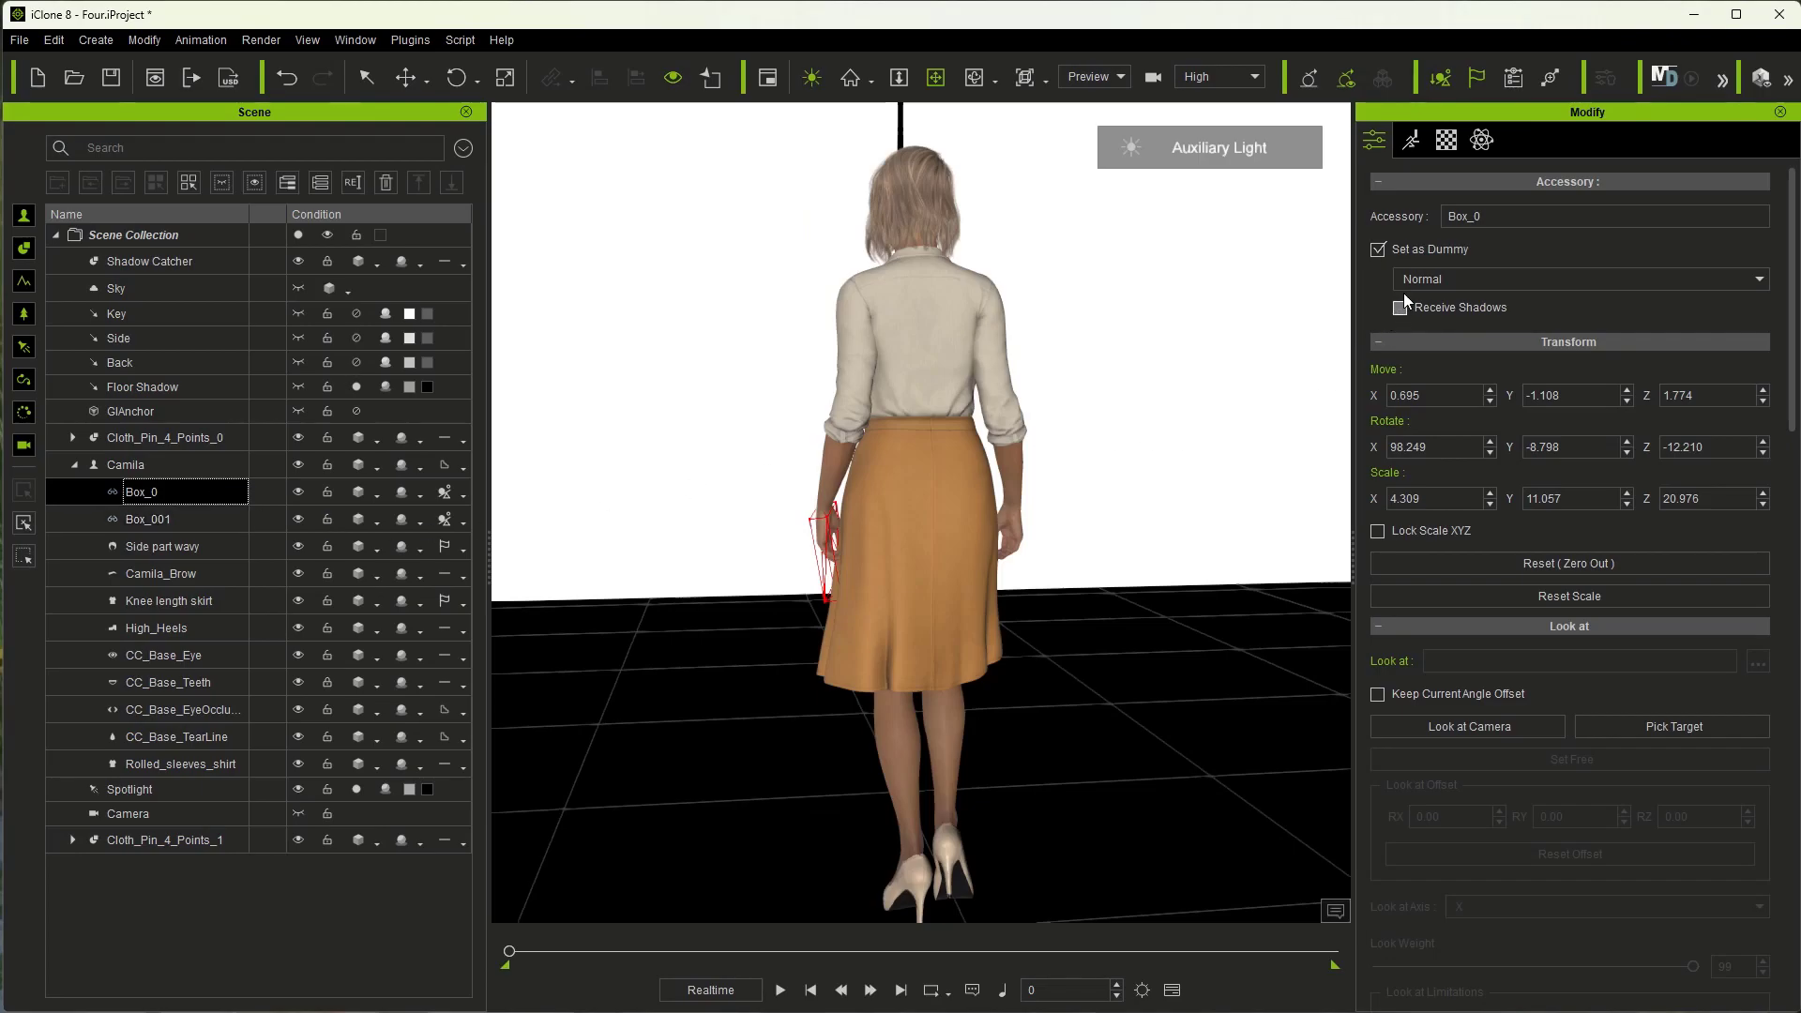
click(1378, 250)
click(445, 492)
click(148, 519)
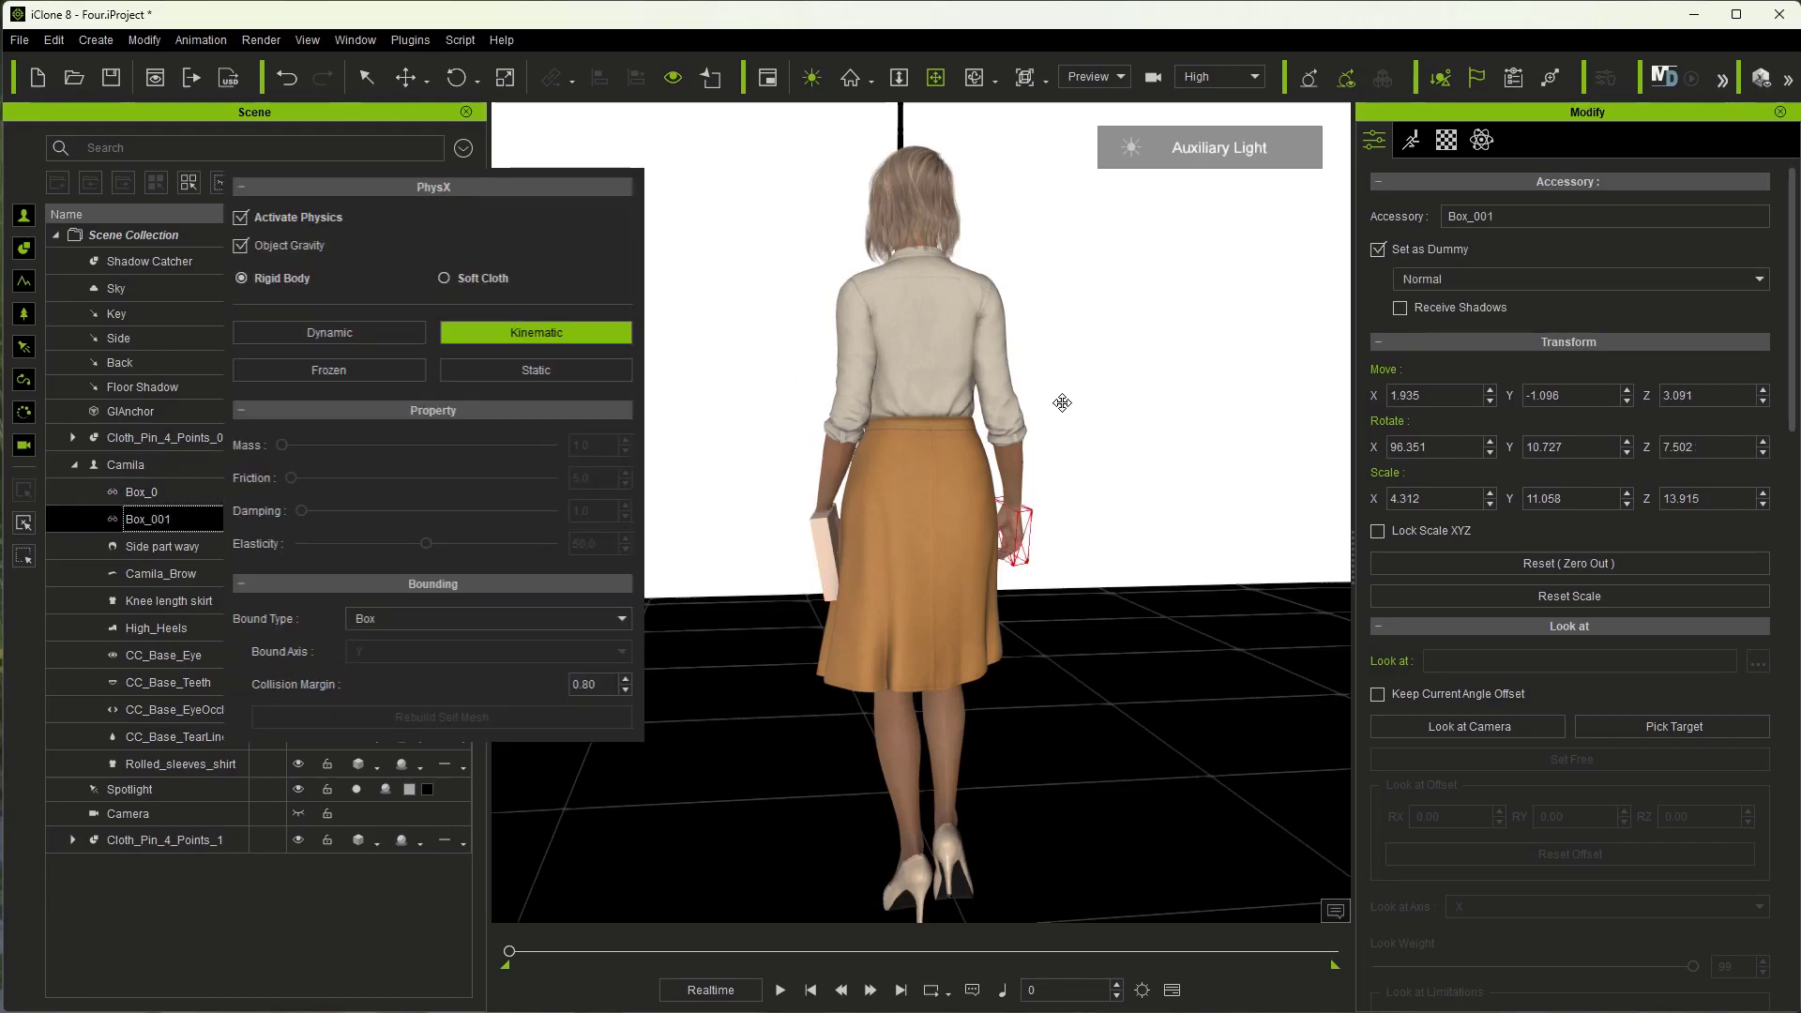
click(1378, 250)
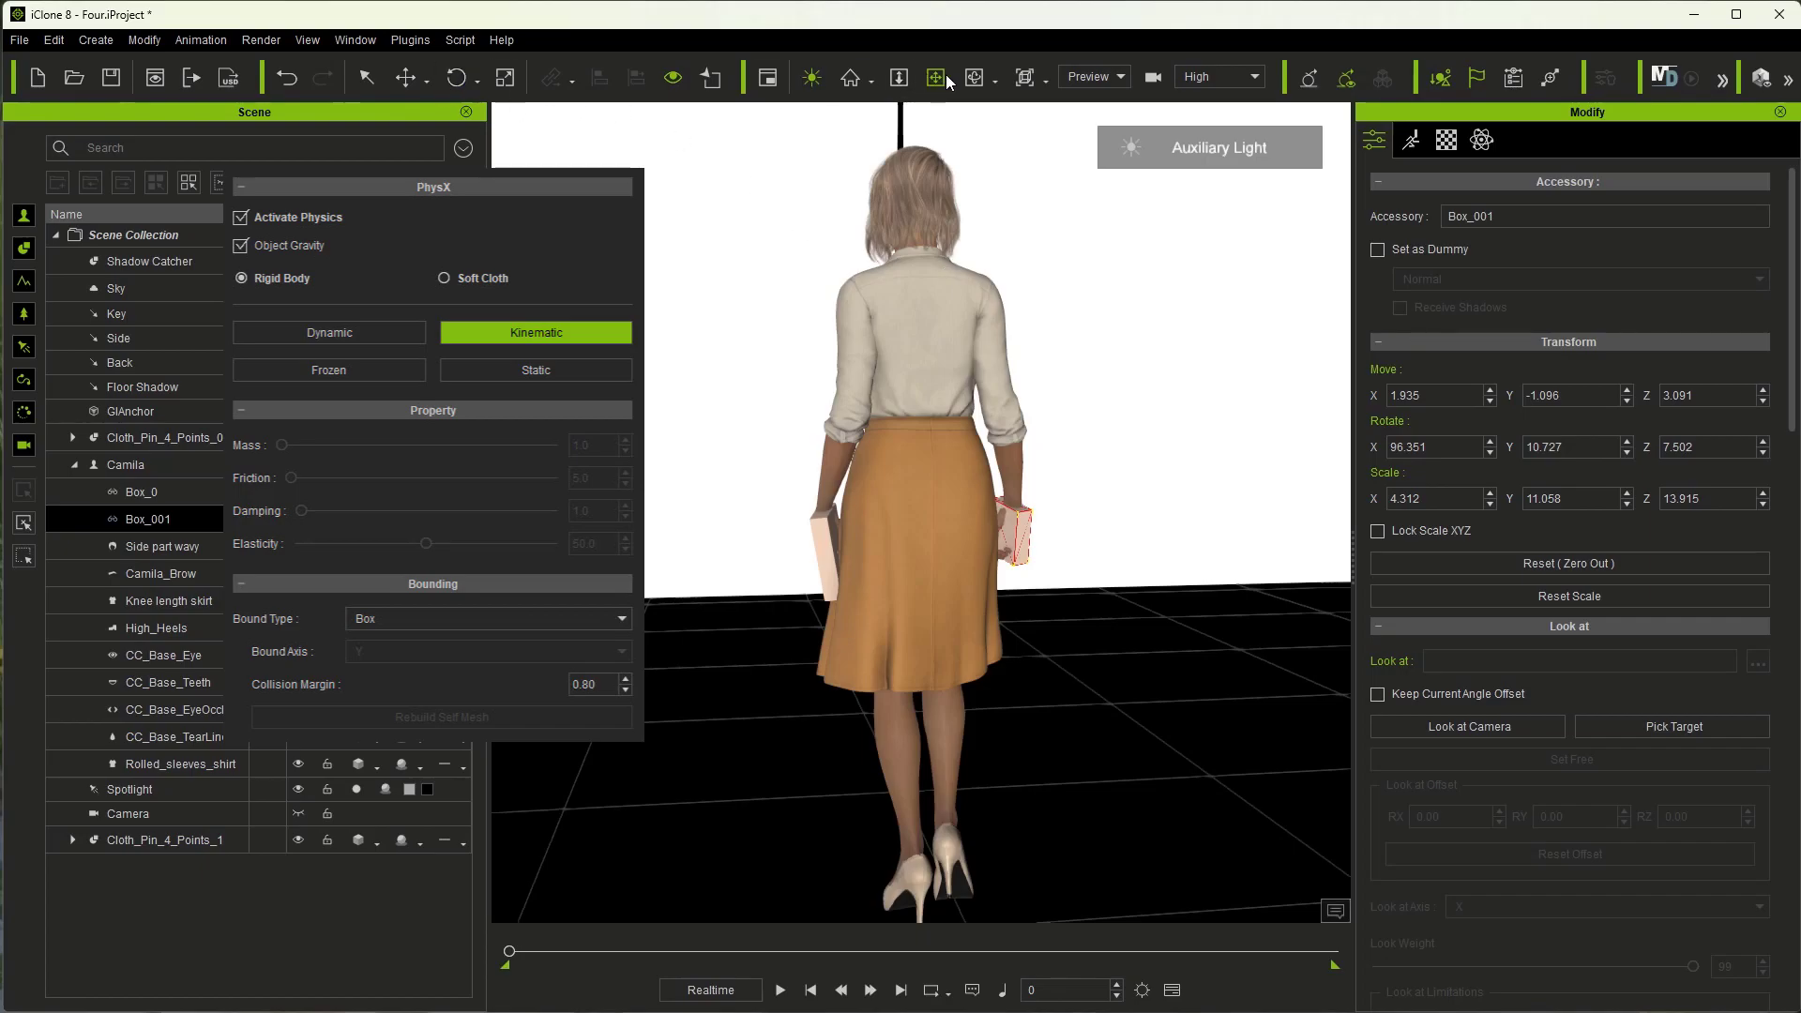
- Orbit around Camila's hand boxes and play the animation to examine how they follow her hands
click(974, 77)
right_drag(954, 262, 824, 422)
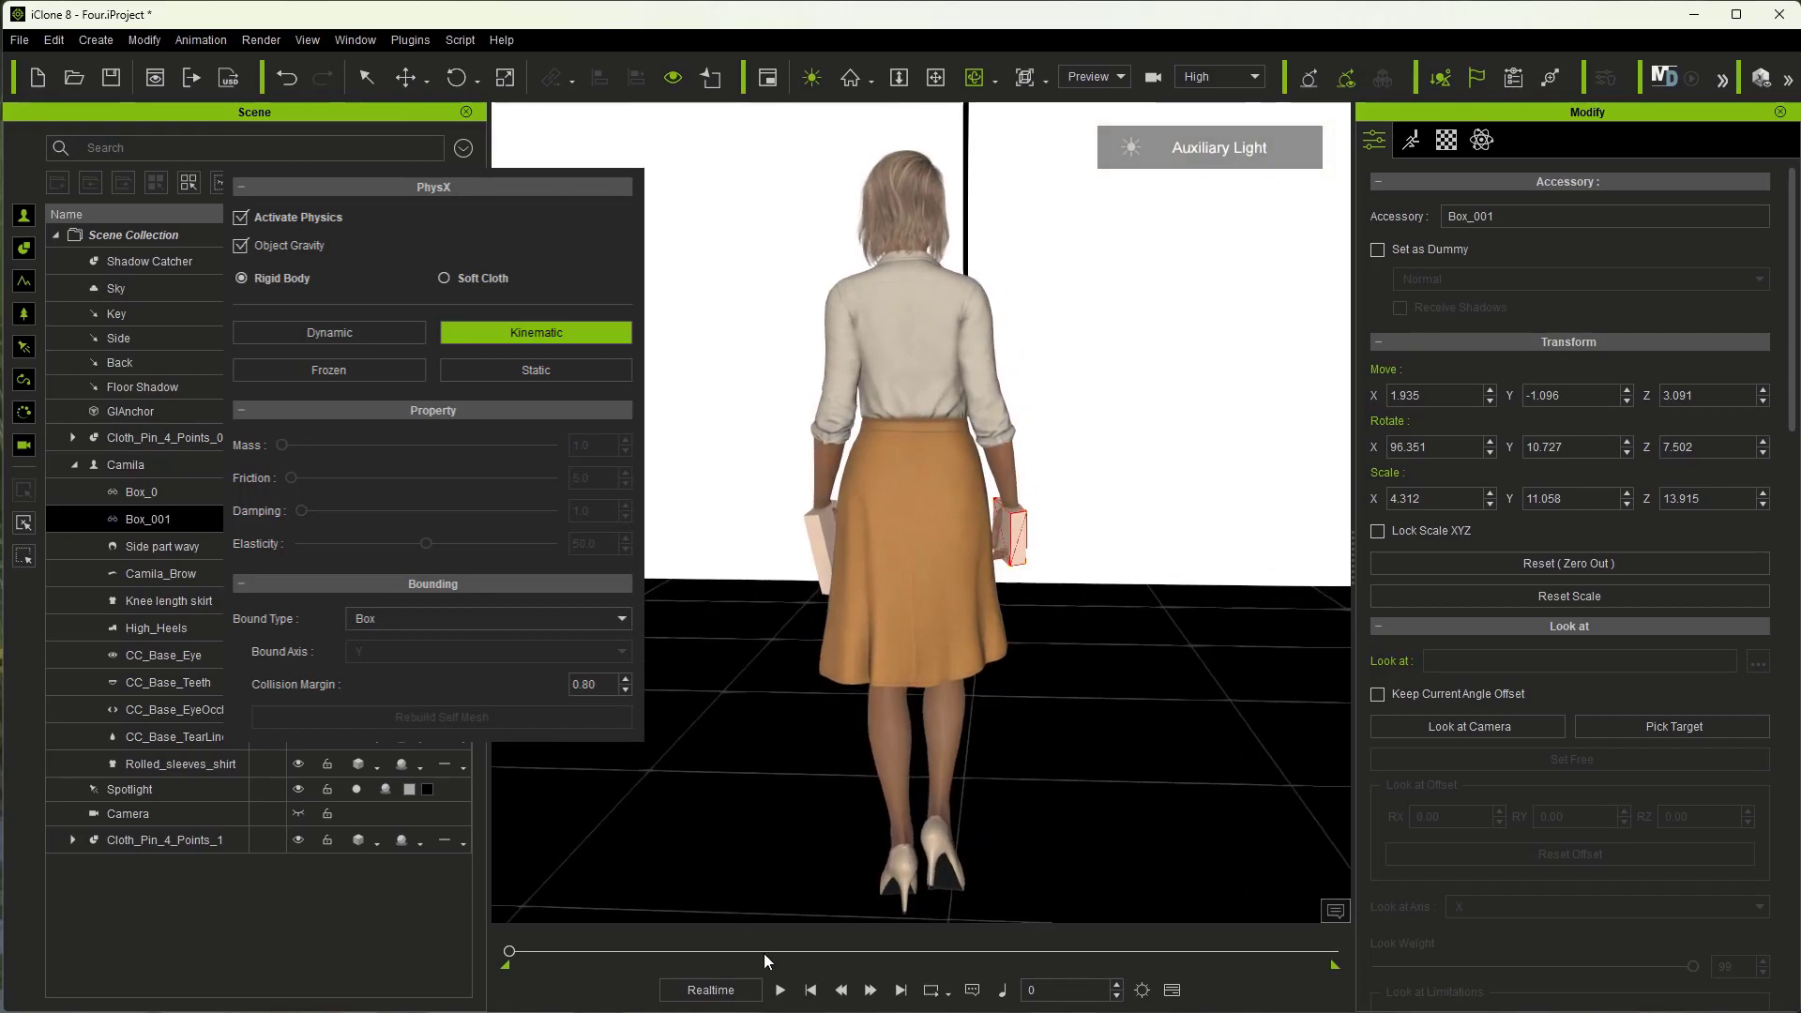
click(780, 990)
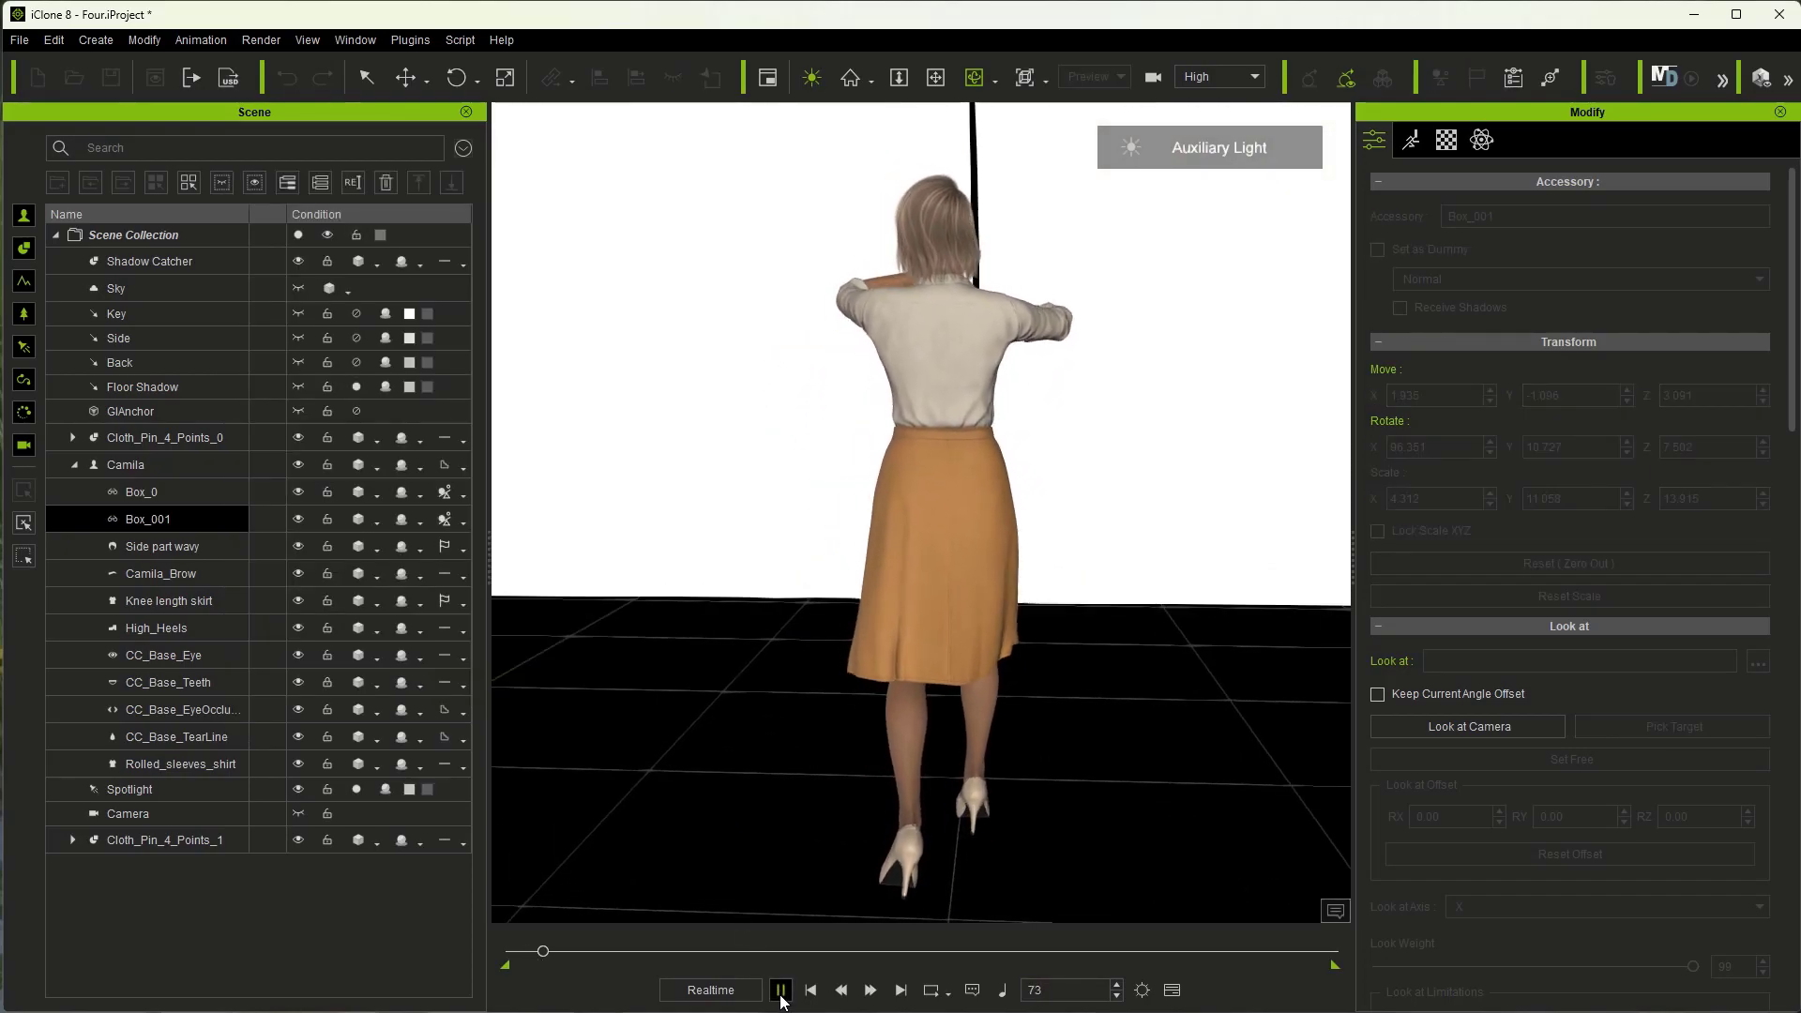